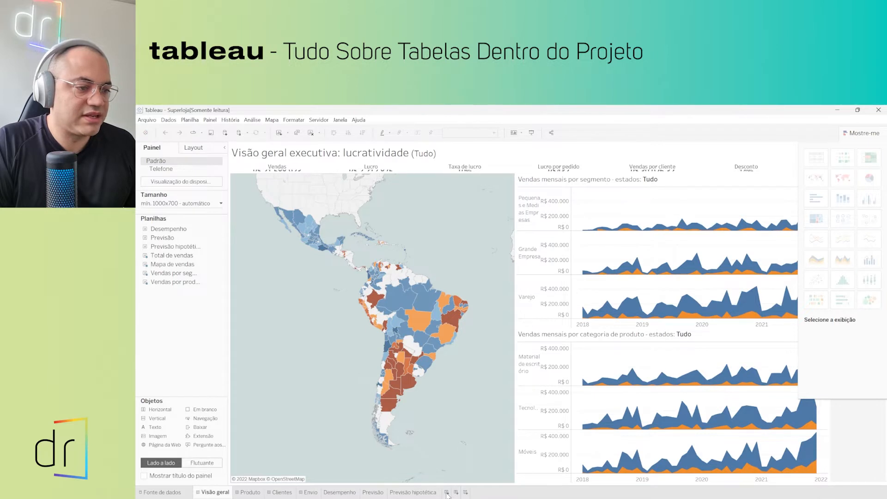
Step: Create a new worksheet from the Meta de Vendas data with Categoria on rows and Segmento on columns
click(446, 492)
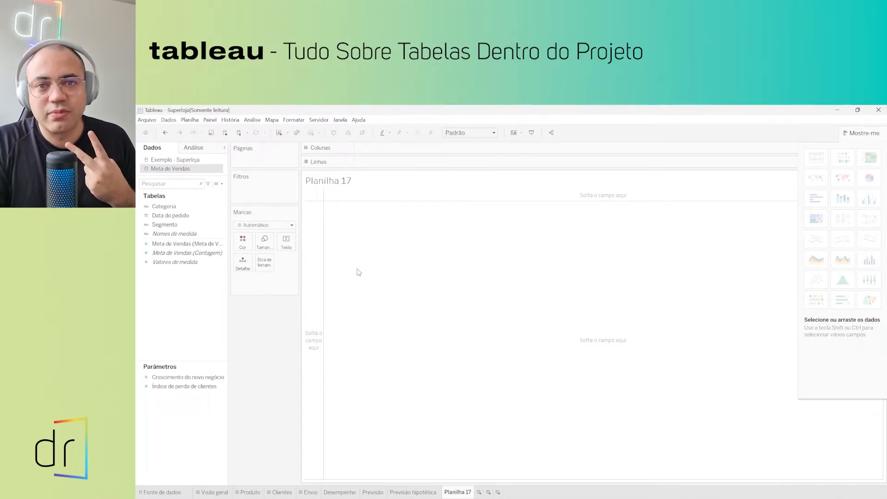
click(159, 206)
drag(159, 209, 370, 167)
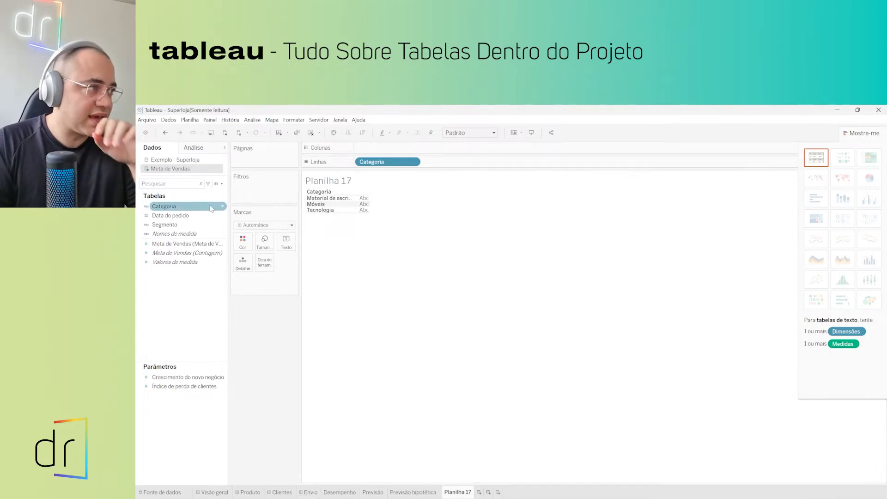
click(172, 216)
click(175, 227)
drag(175, 228, 382, 152)
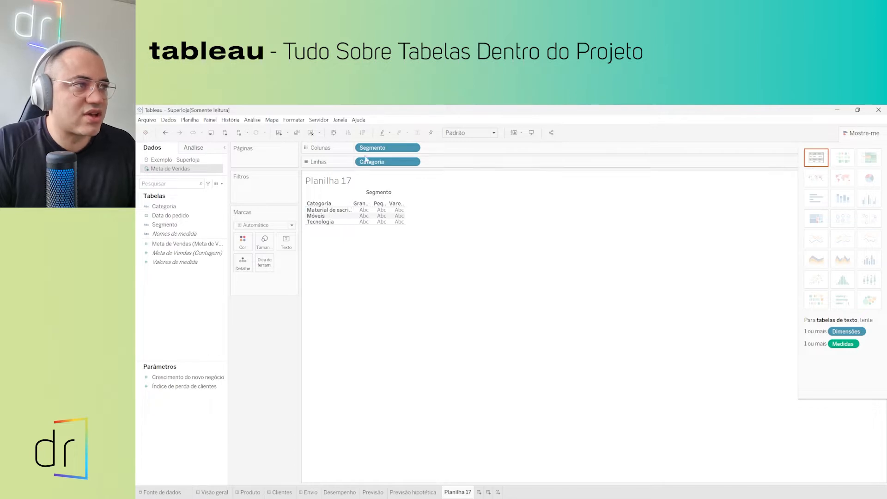
mouse_move(357, 219)
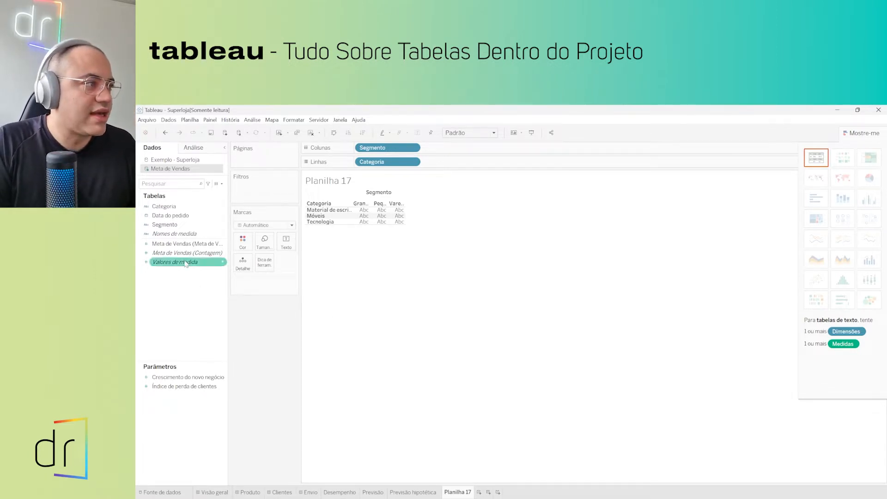
Step: Fill the table cells with the Meta de Vendas measure as text
click(188, 243)
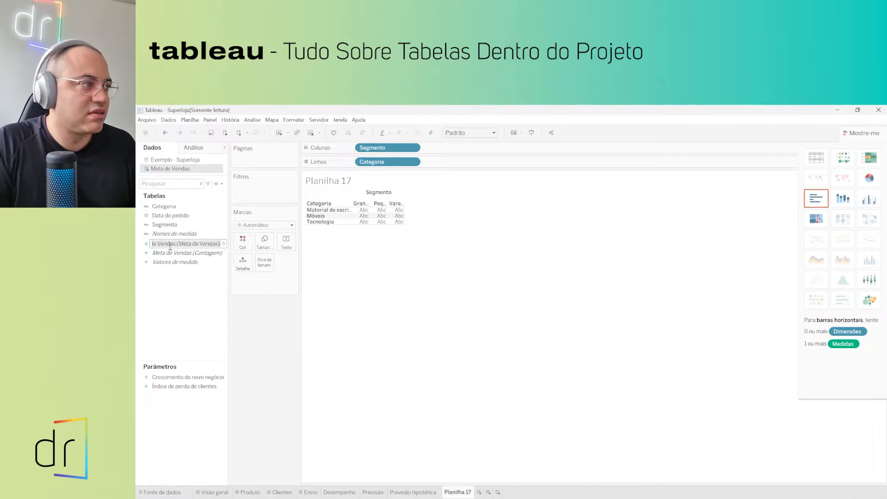
drag(174, 244, 286, 242)
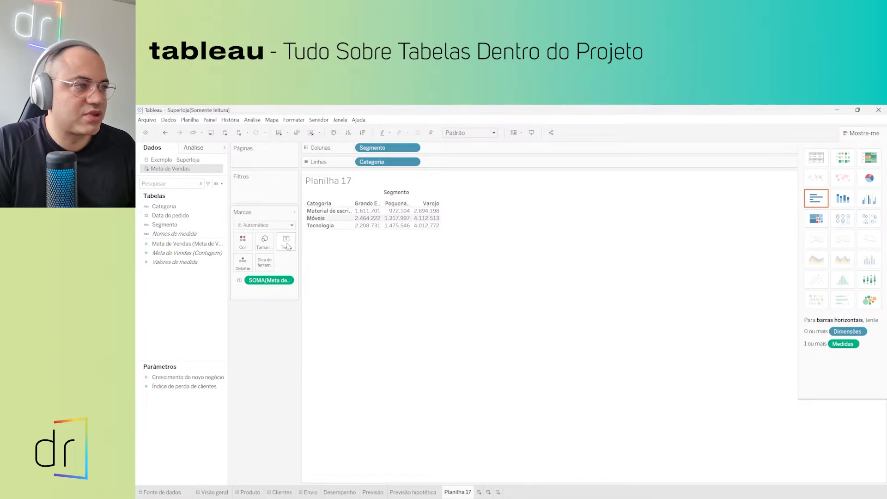
mouse_move(390, 232)
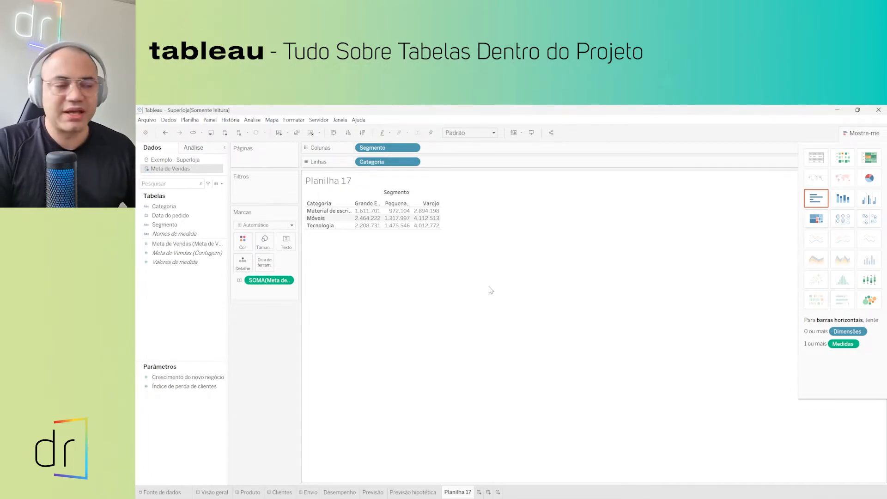
Step: Hide the worksheet title and the Segmento field label above the columns
right_click(361, 184)
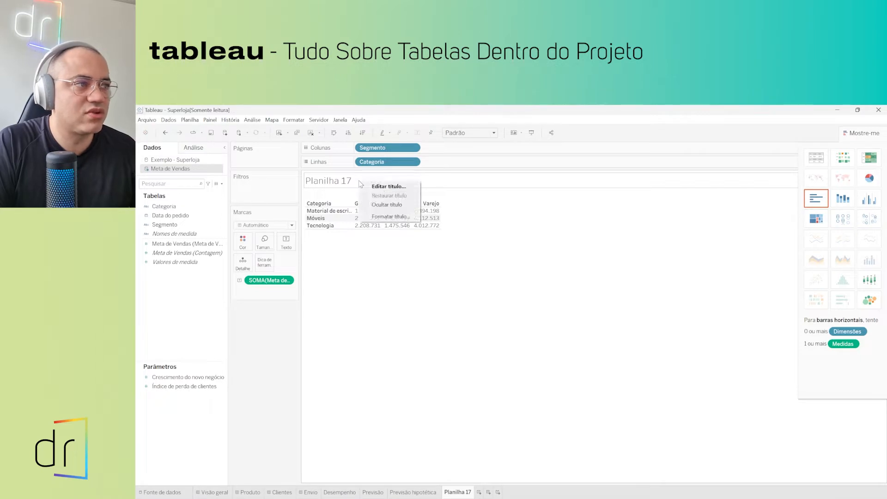
click(387, 205)
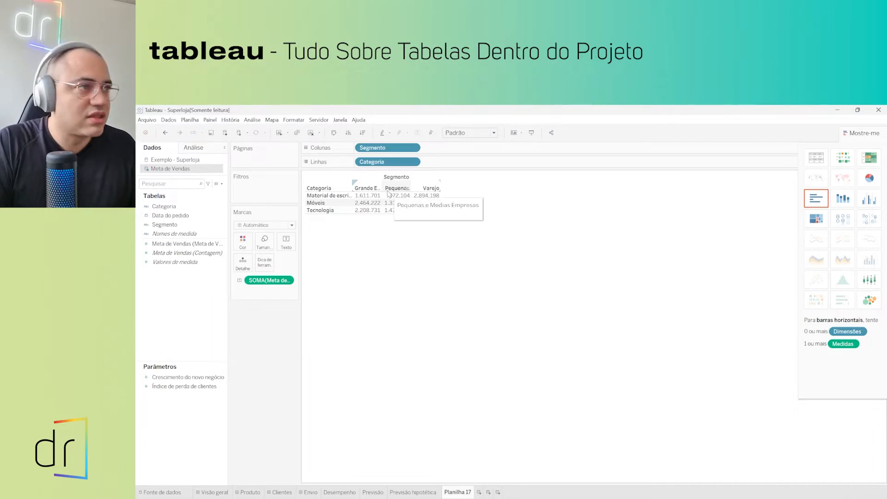
right_click(402, 180)
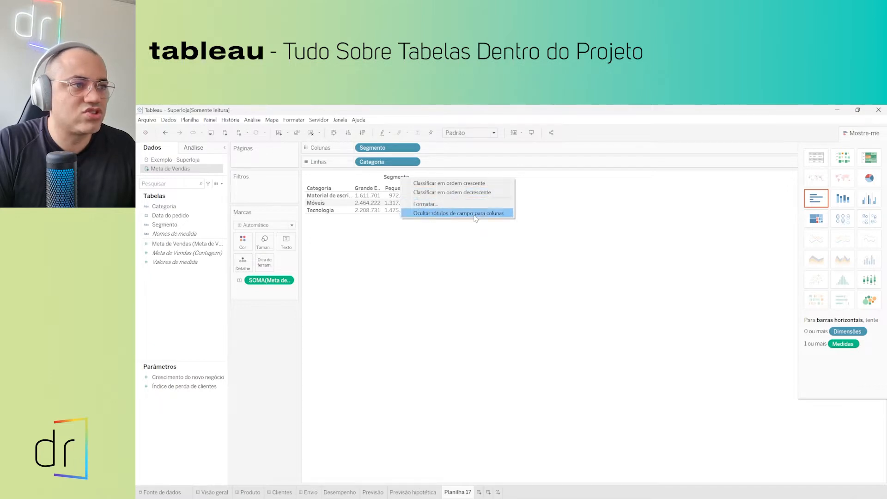
click(495, 218)
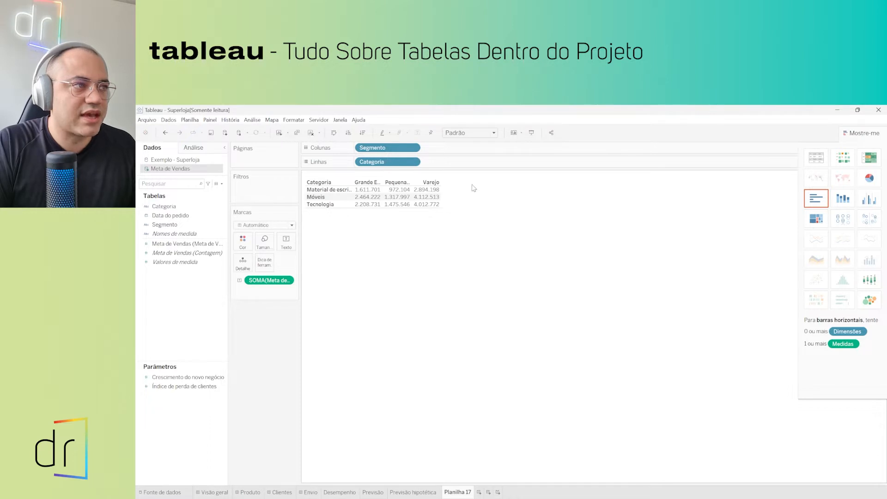
Step: Fit the table to the full width with Ajustar largura and widen the Categoria column so its names fit
click(861, 133)
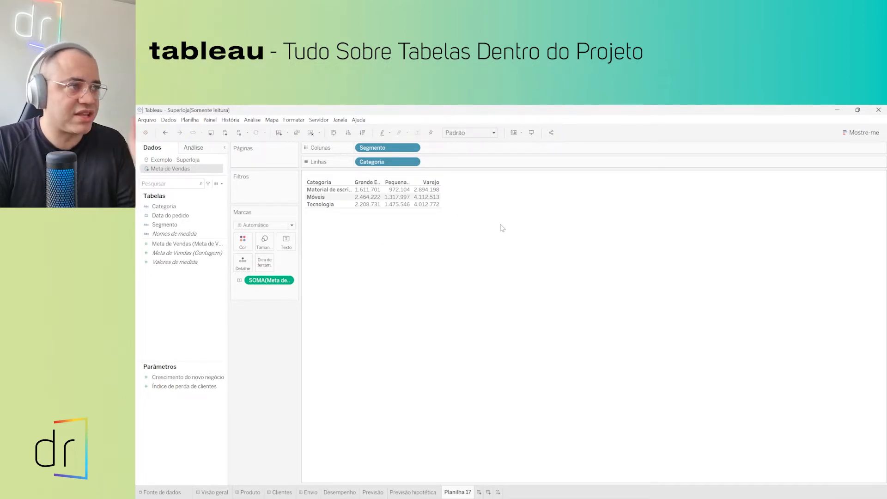
click(489, 135)
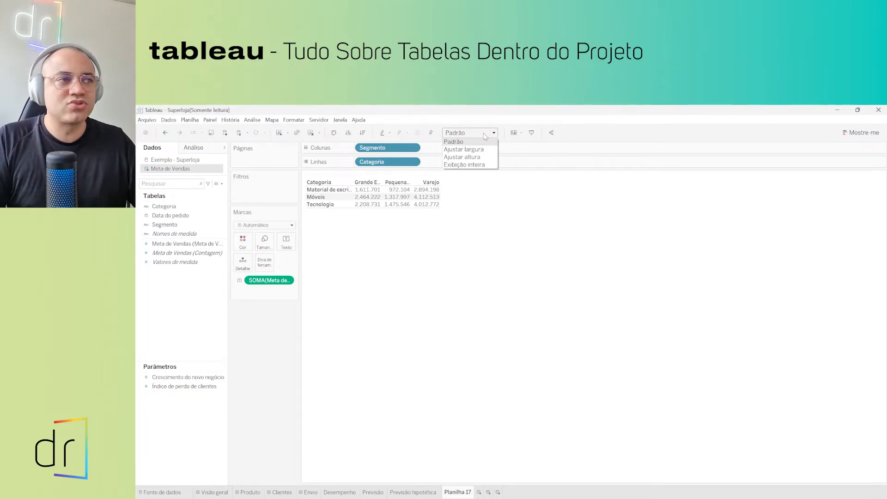
click(476, 165)
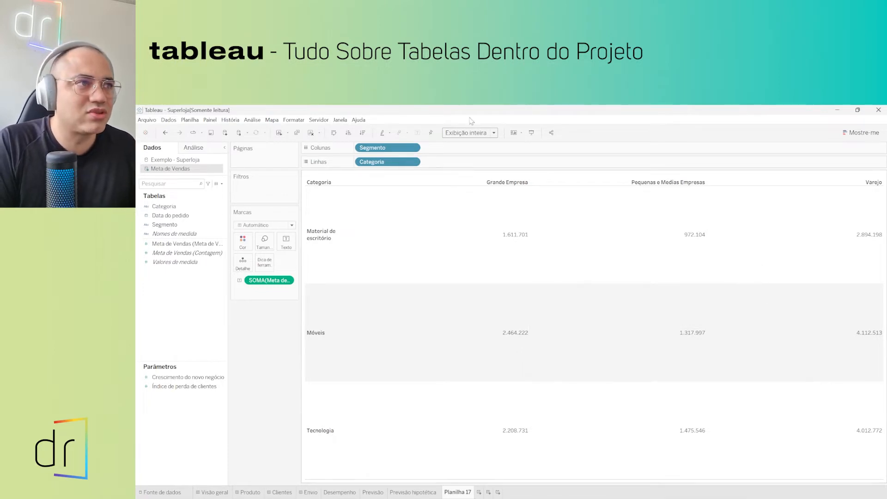
click(471, 133)
click(468, 150)
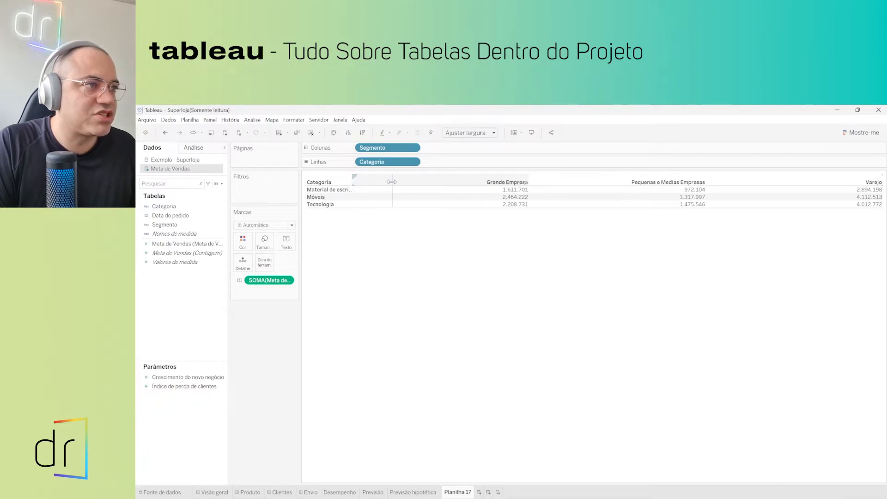
drag(392, 182, 392, 183)
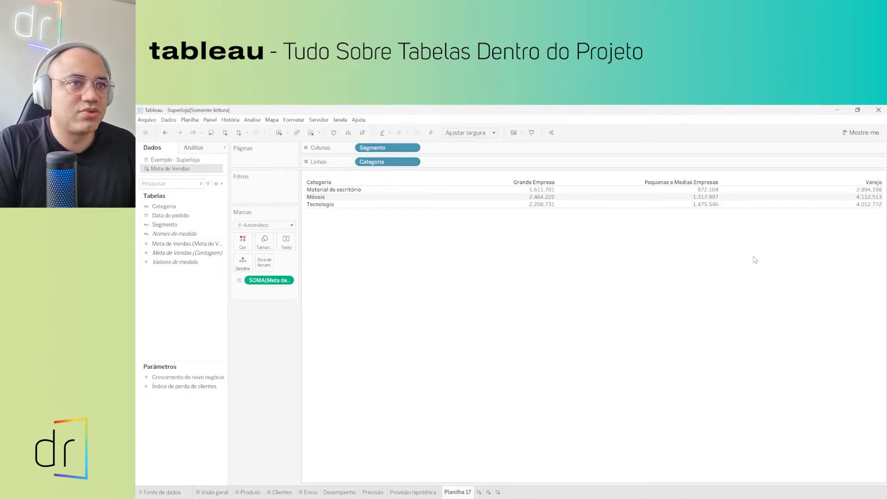
mouse_move(399, 196)
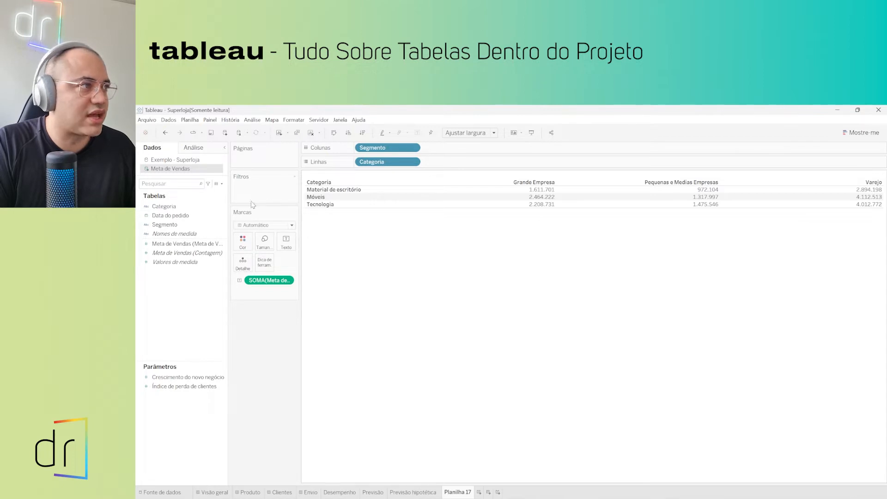
Step: Add grand totals to the table for both columns and rows
click(195, 150)
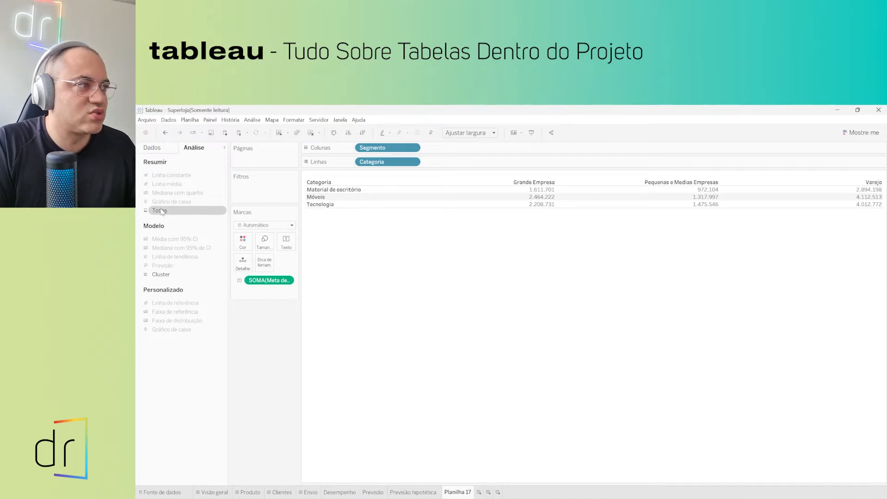
drag(161, 212, 372, 249)
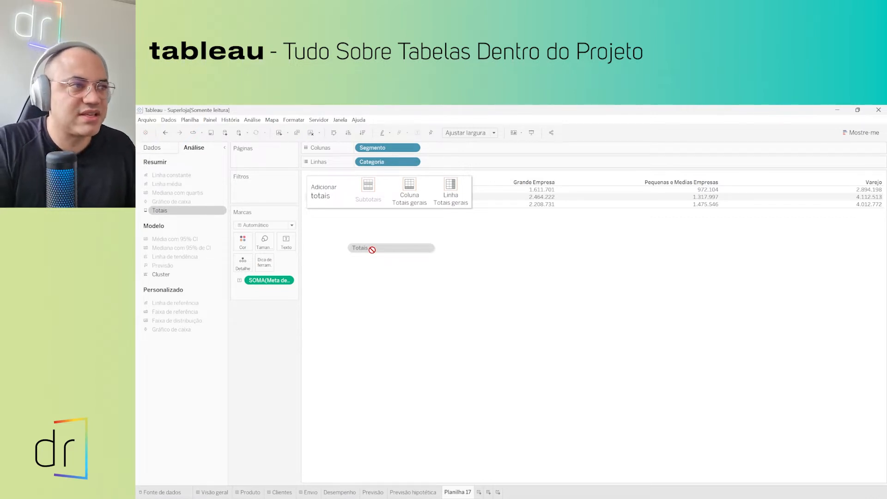
drag(372, 250, 418, 225)
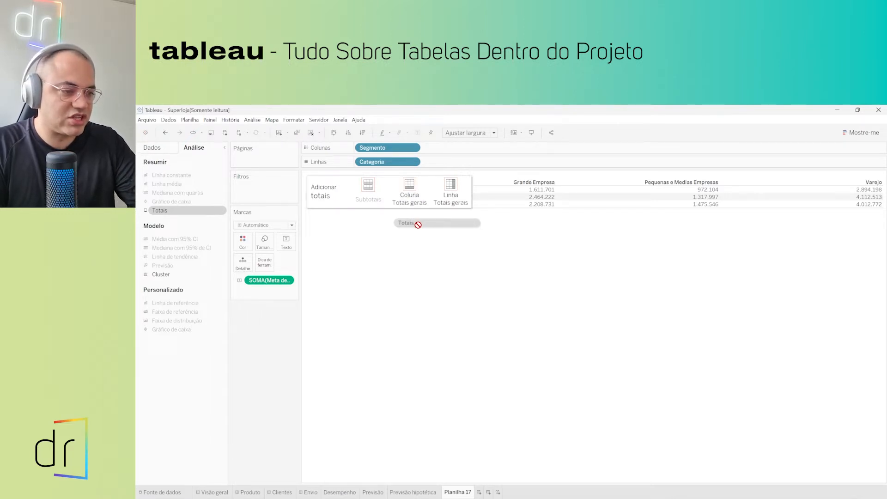
drag(418, 225, 409, 196)
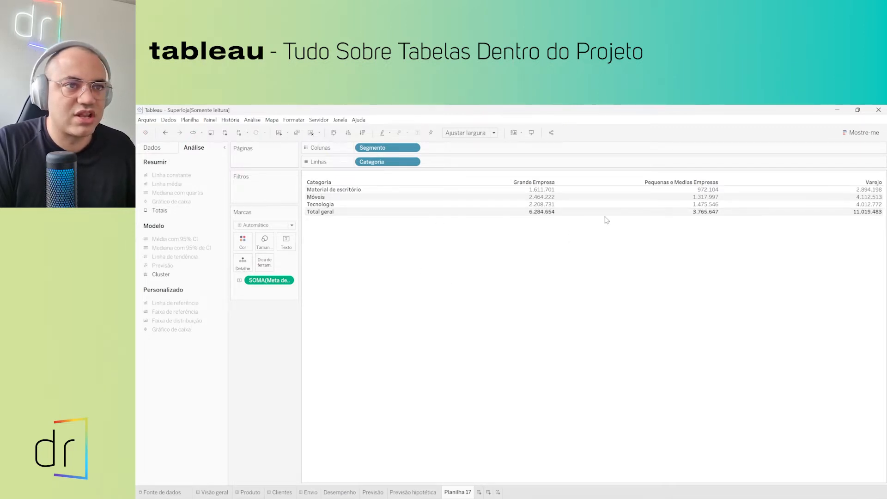
mouse_move(850, 214)
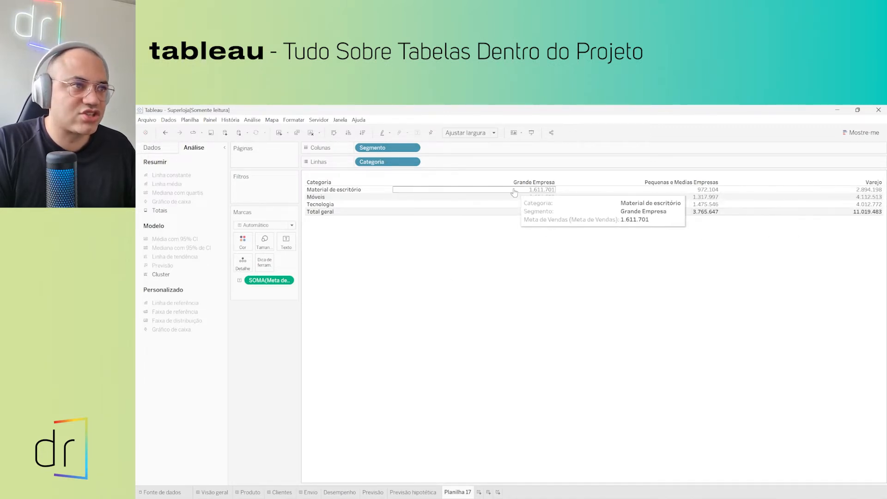
mouse_move(462, 209)
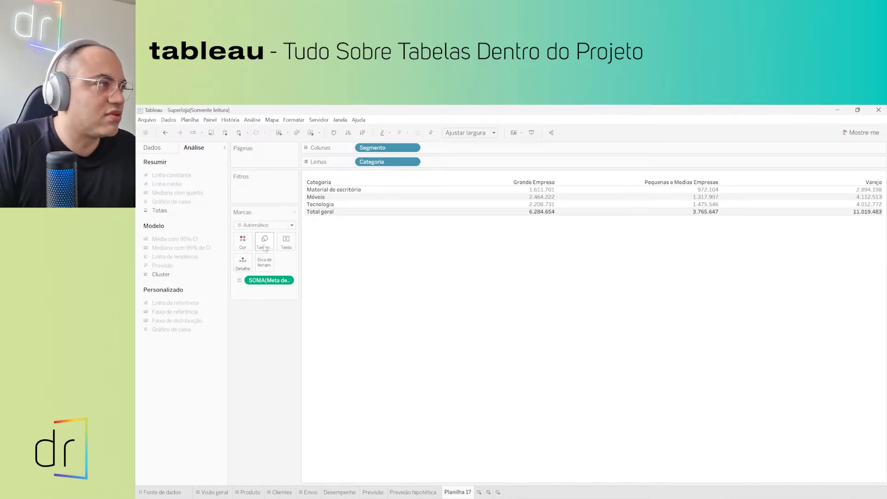
drag(164, 208, 455, 195)
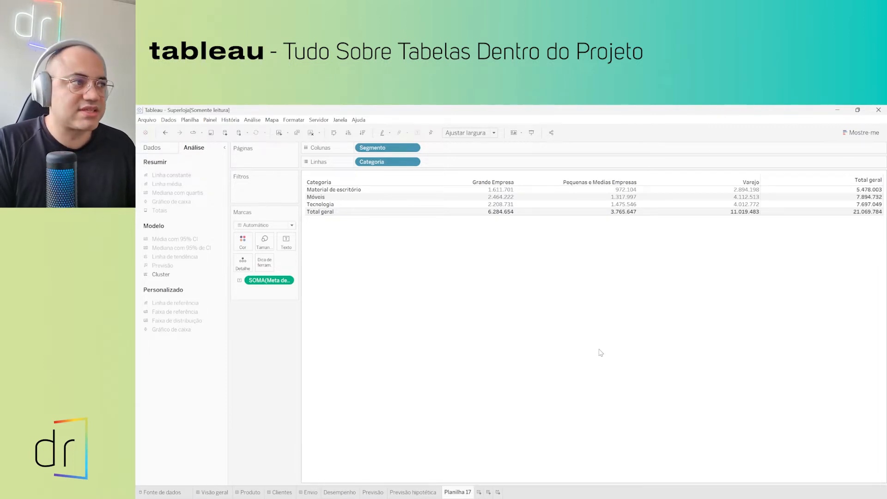
click(323, 215)
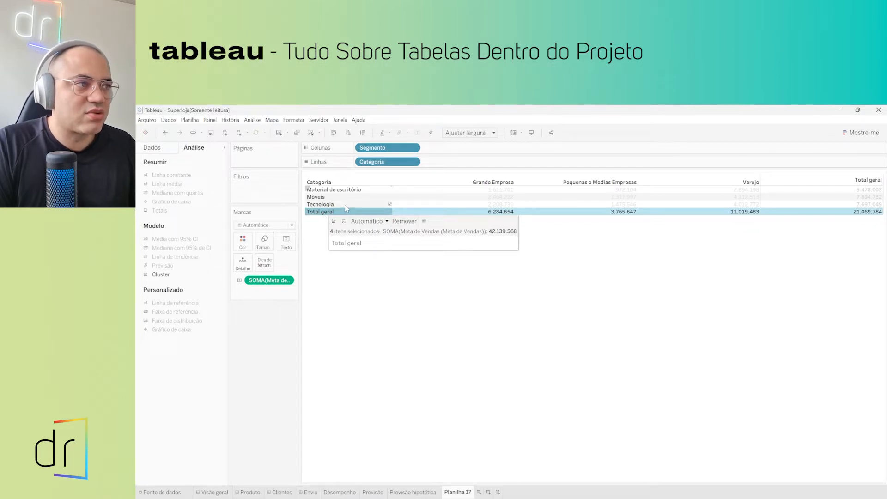
click(538, 251)
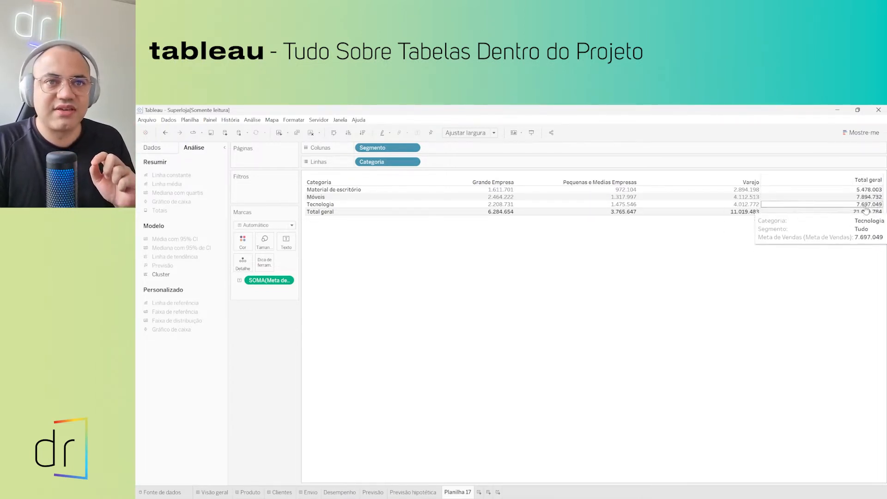
mouse_move(518, 193)
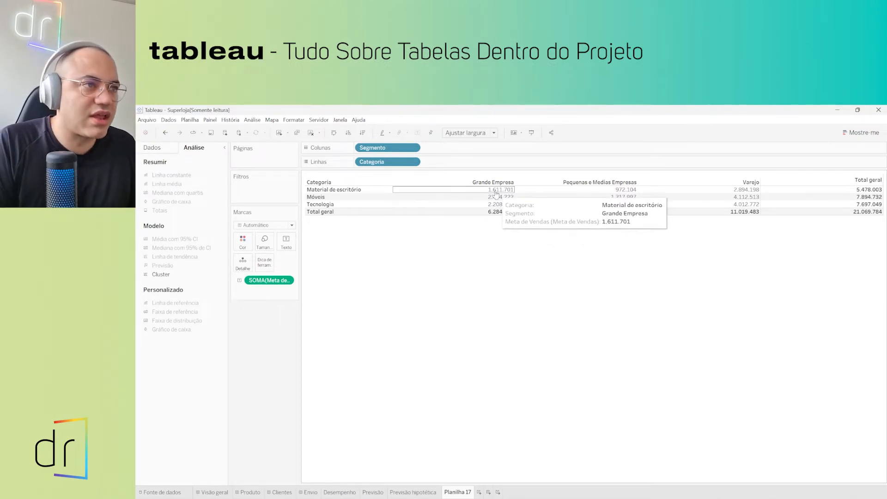
mouse_move(621, 196)
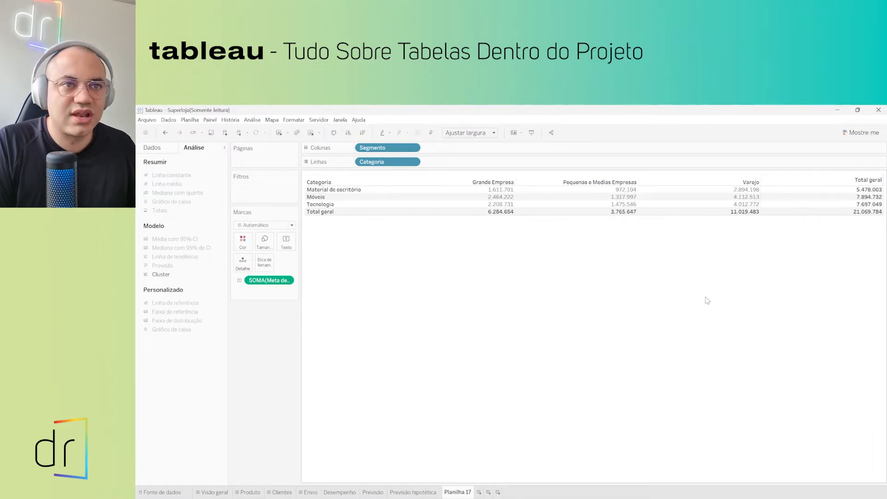
Step: Set the calculation of the Total geral values to Média
click(864, 182)
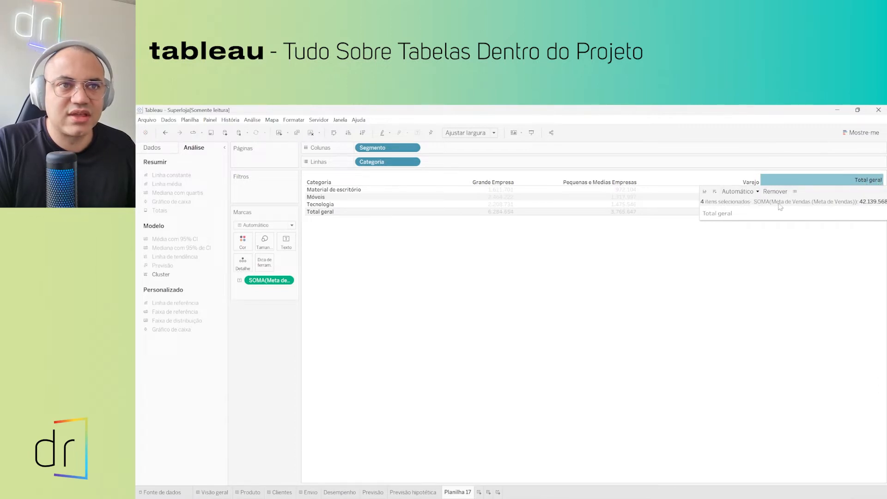
click(750, 194)
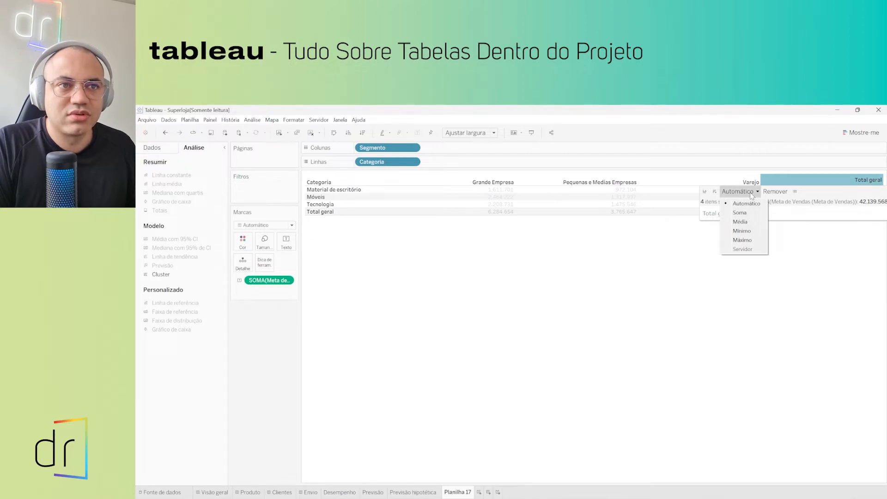
click(751, 224)
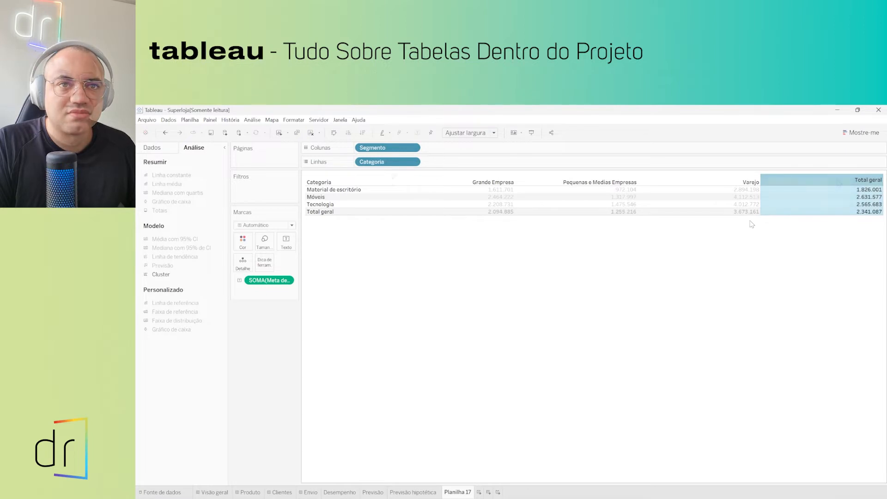
click(864, 180)
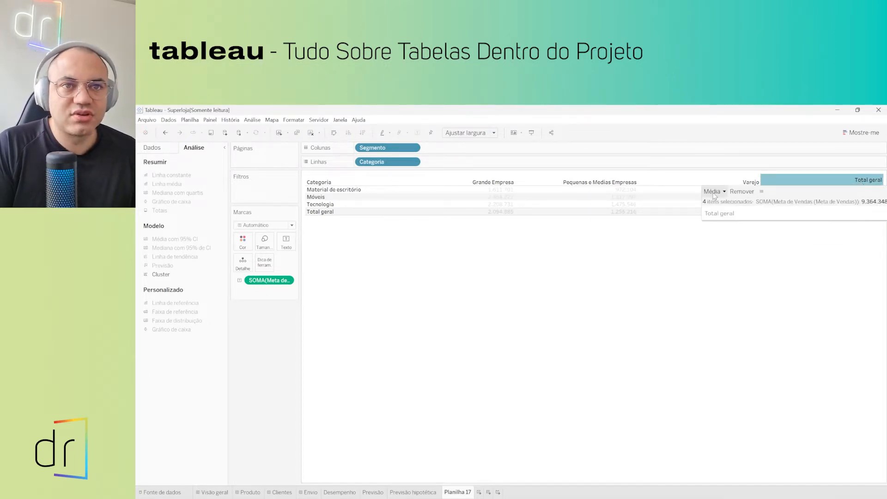
click(394, 175)
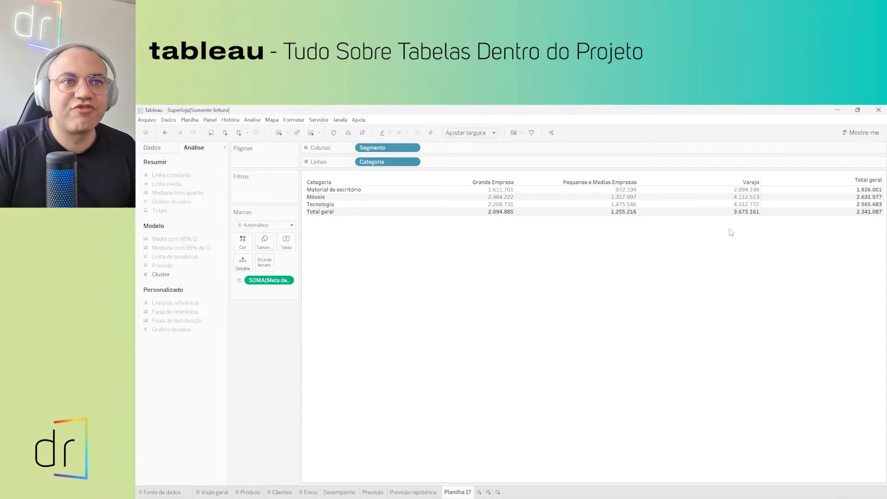
Step: Rename the grand total column's label to "Média Vendas" in the Segmento header formatting
right_click(867, 185)
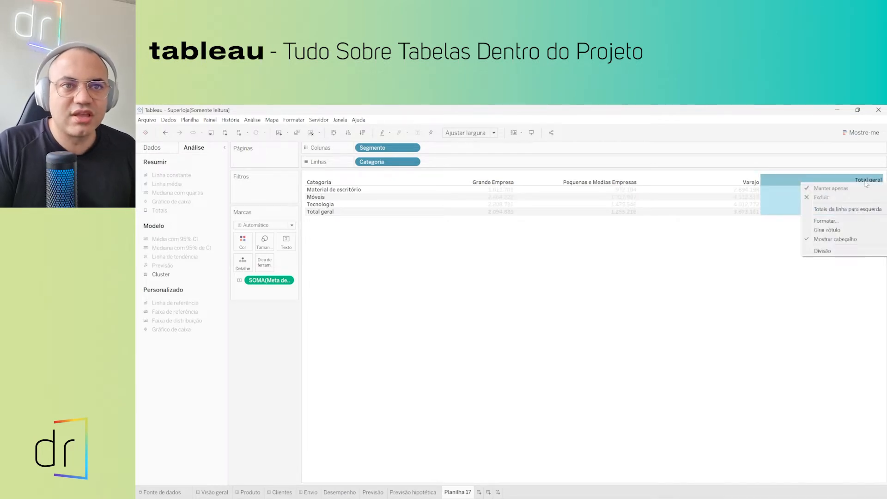
click(826, 221)
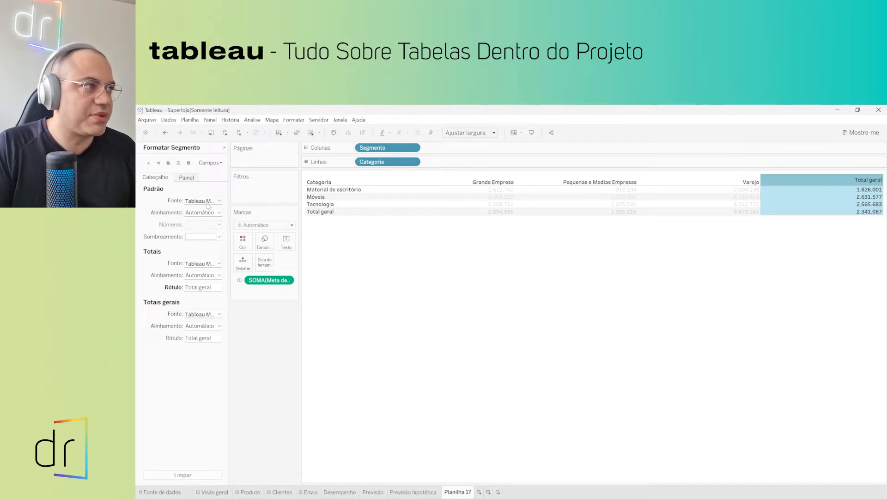
mouse_move(824, 206)
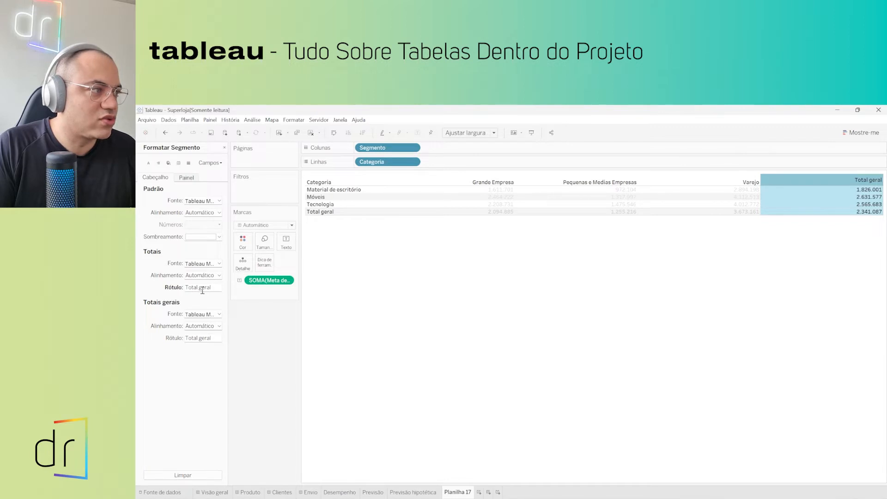
drag(203, 288, 186, 287)
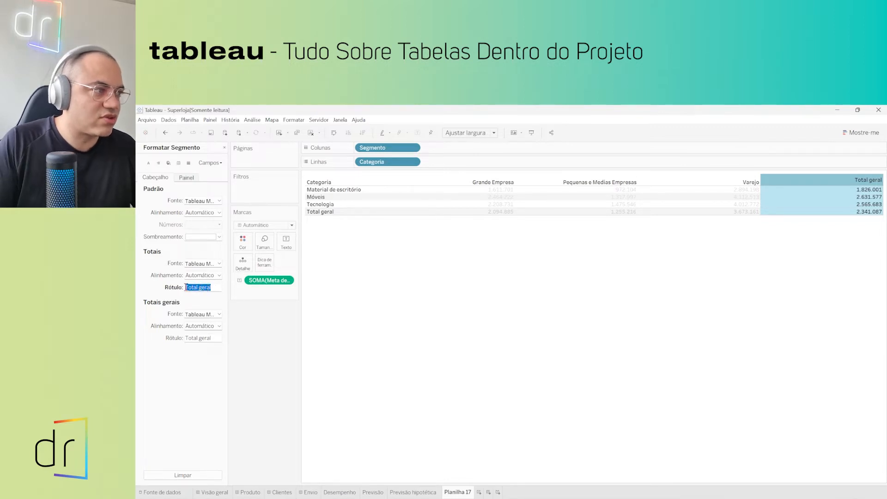
text(Média )
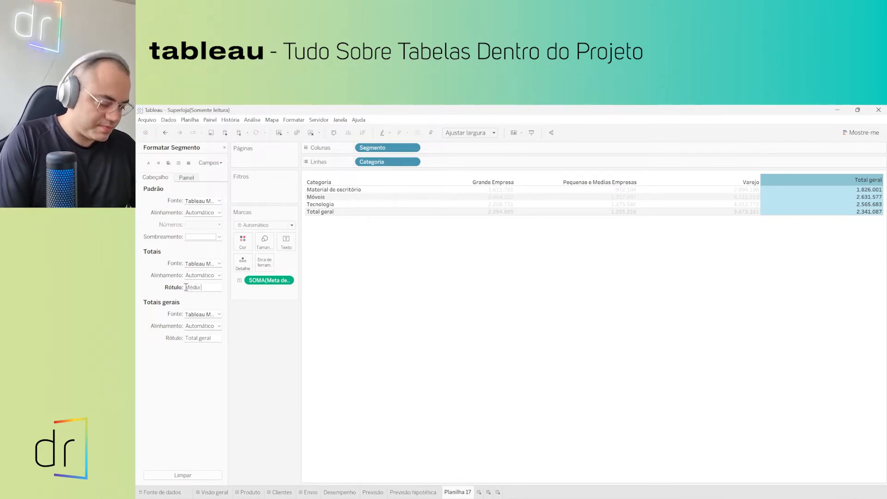
text(Vendas)
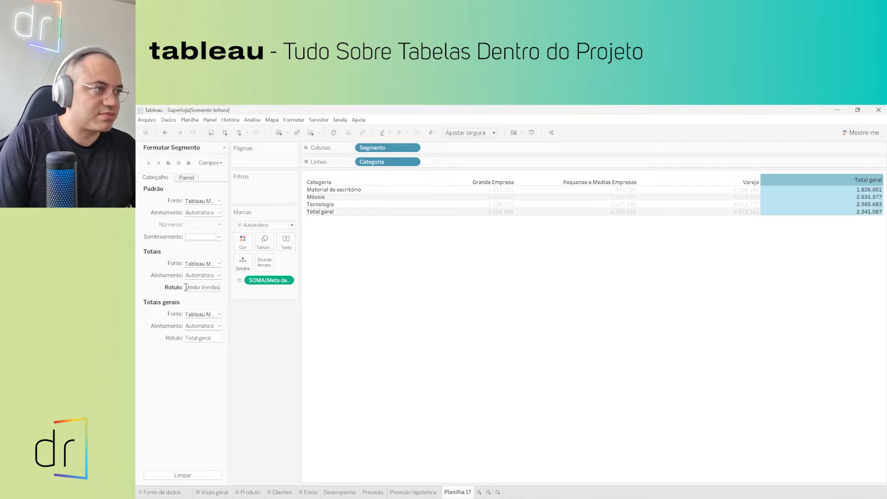
key(Return)
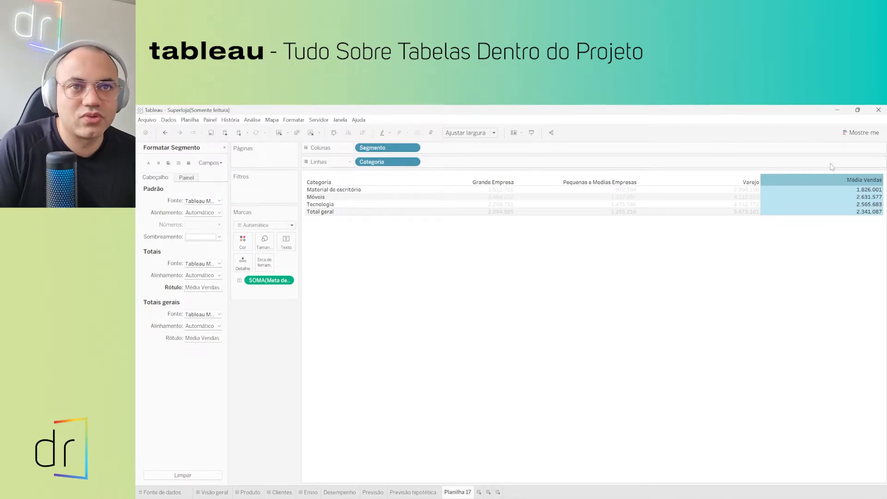
Step: Rename the grand total row's label to "Total Vendas" in the Categoria header formatting
mouse_move(870, 187)
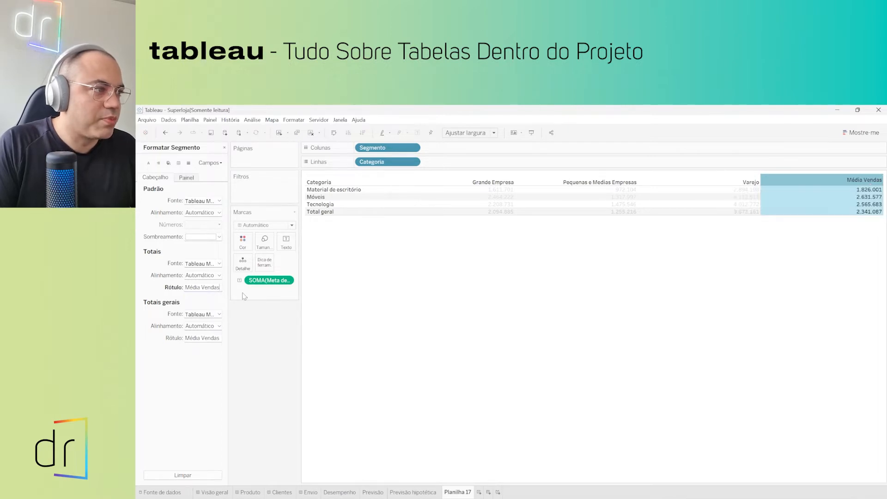
click(332, 214)
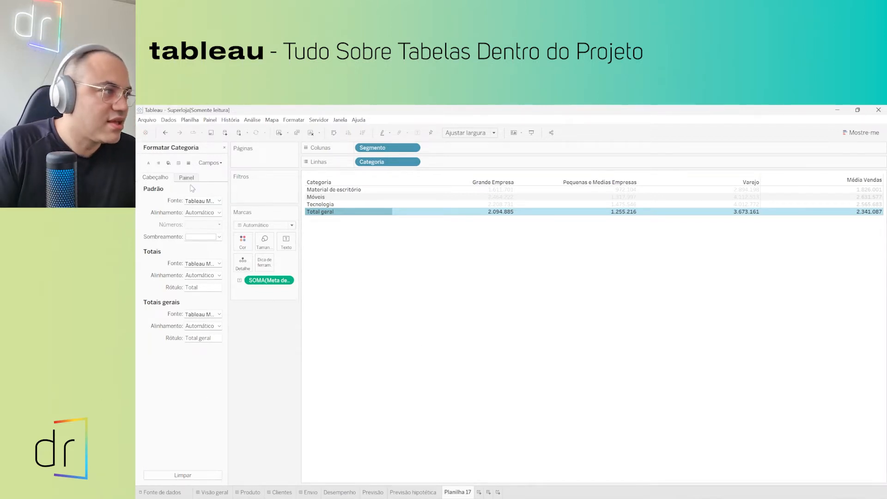
double_click(200, 288)
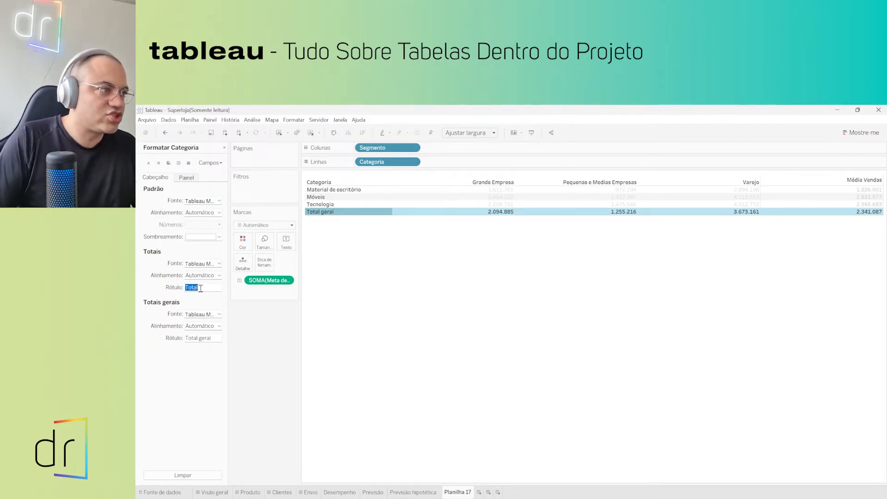
text(T)
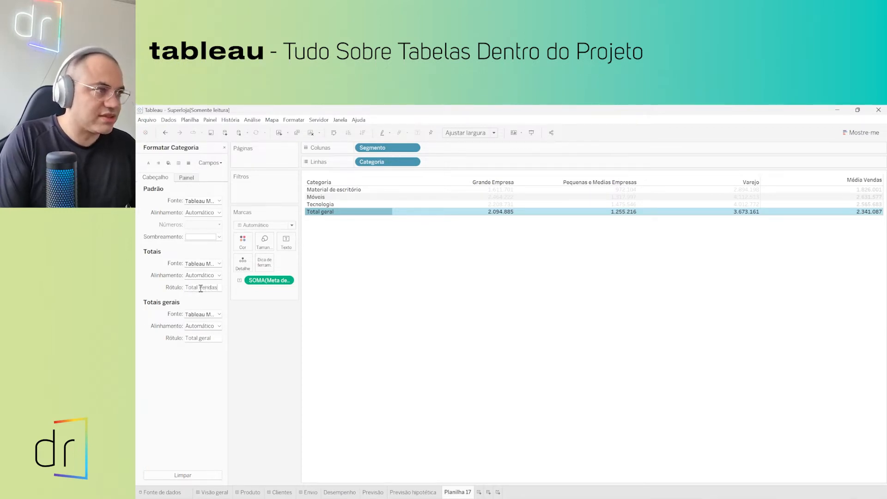
text(otal Vendas)
key(Return)
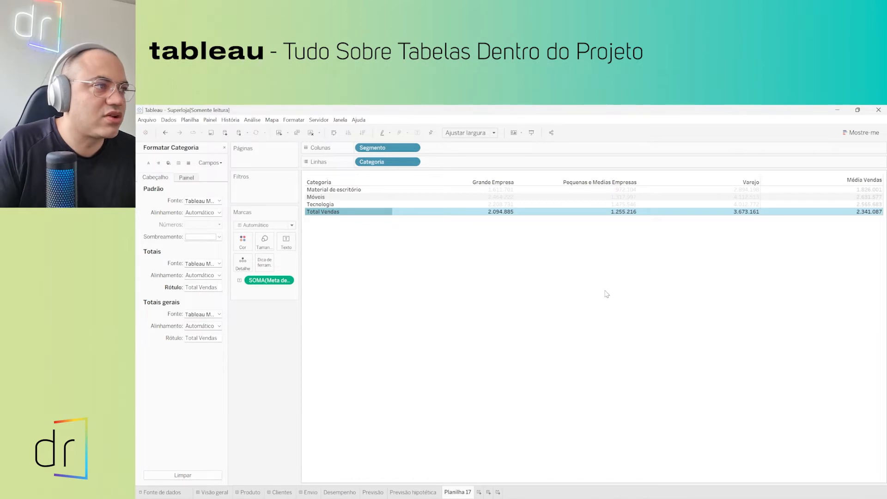
click(607, 294)
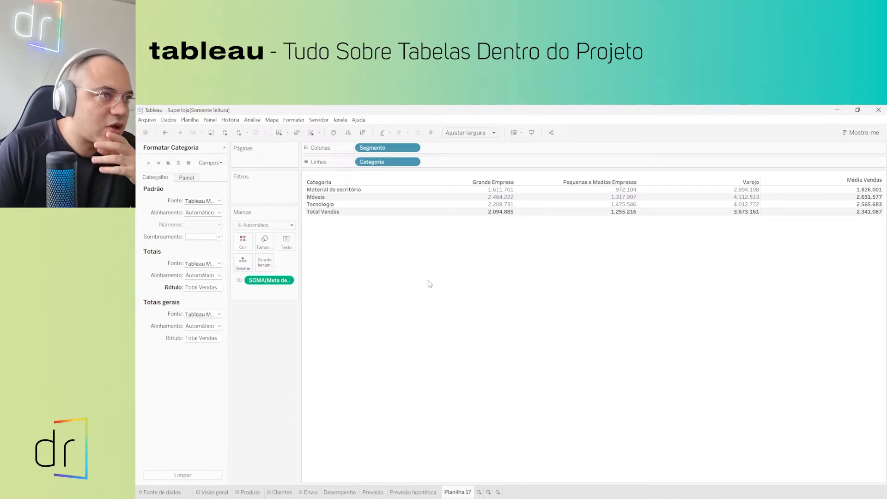
Step: Format the Meta de Vendas measure, trying Segoe UI Light and settling on Segoe UI Semilight as the default font of its values
mouse_move(488, 194)
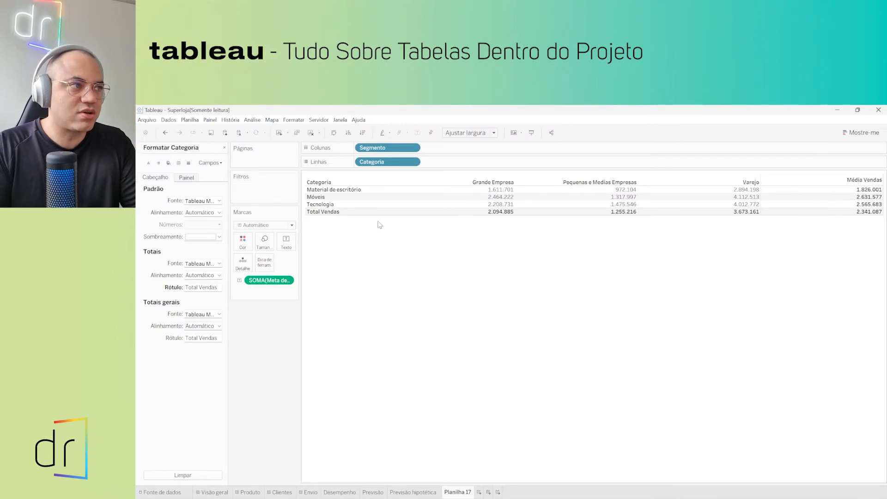
right_click(277, 283)
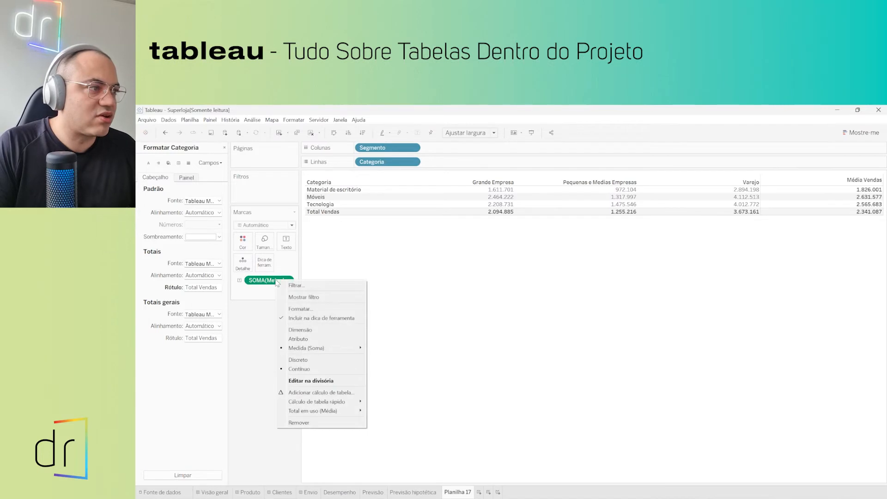
click(297, 310)
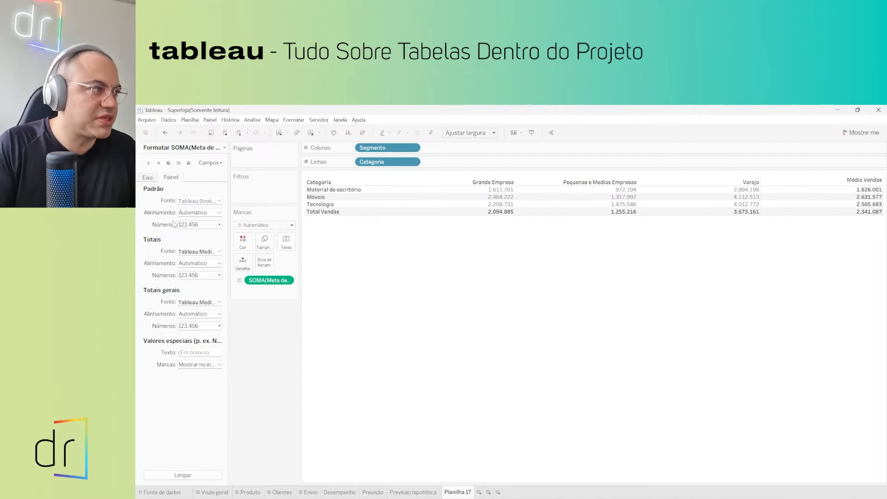
click(218, 203)
click(237, 213)
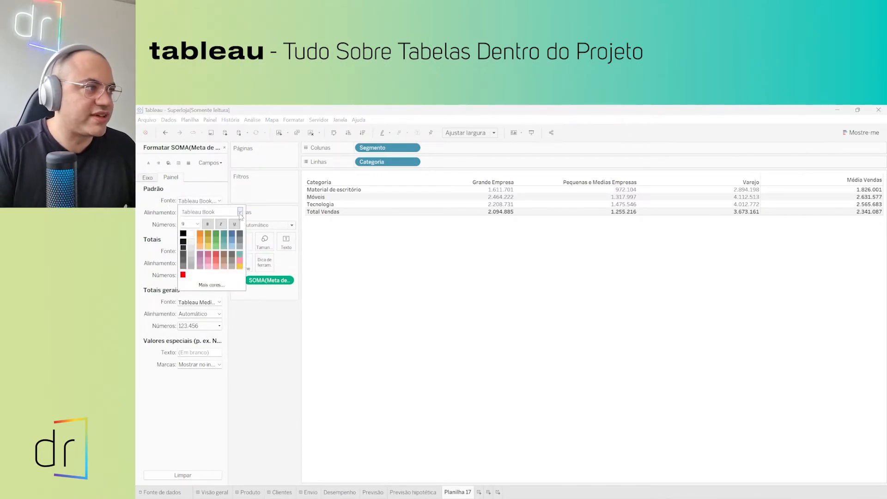
scroll(229, 308, up, 10)
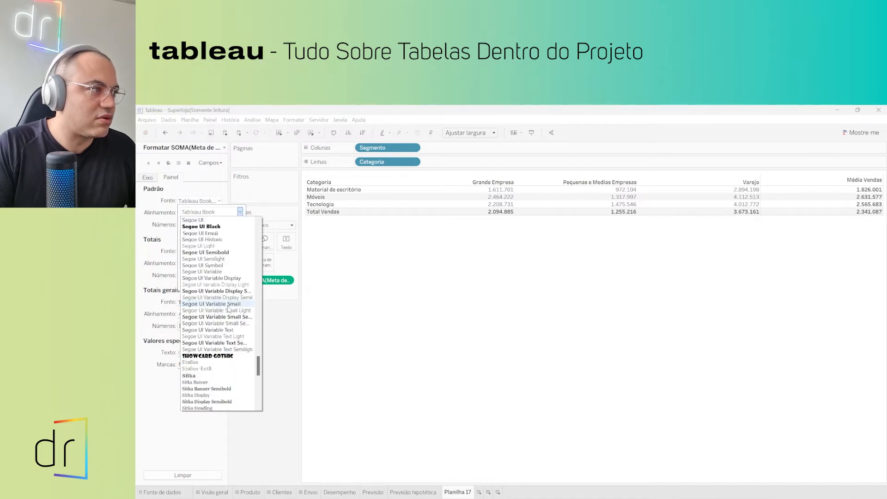
scroll(229, 309, down, 9)
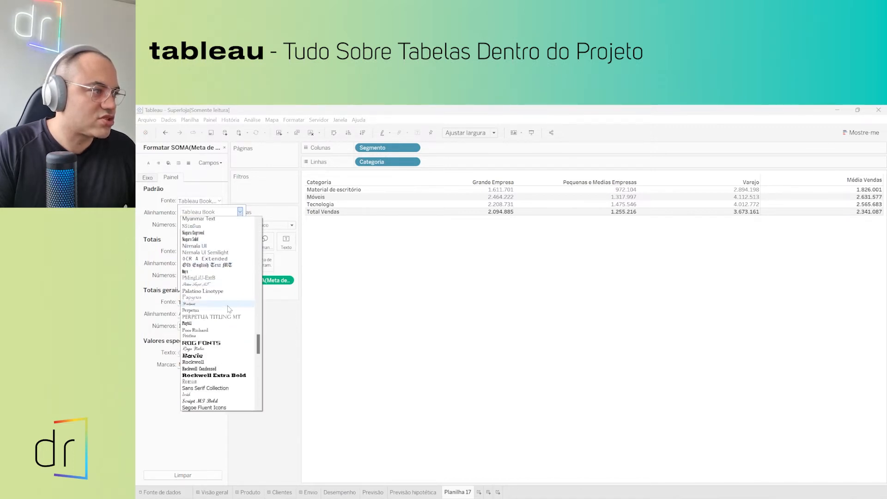
scroll(229, 308, down, 3)
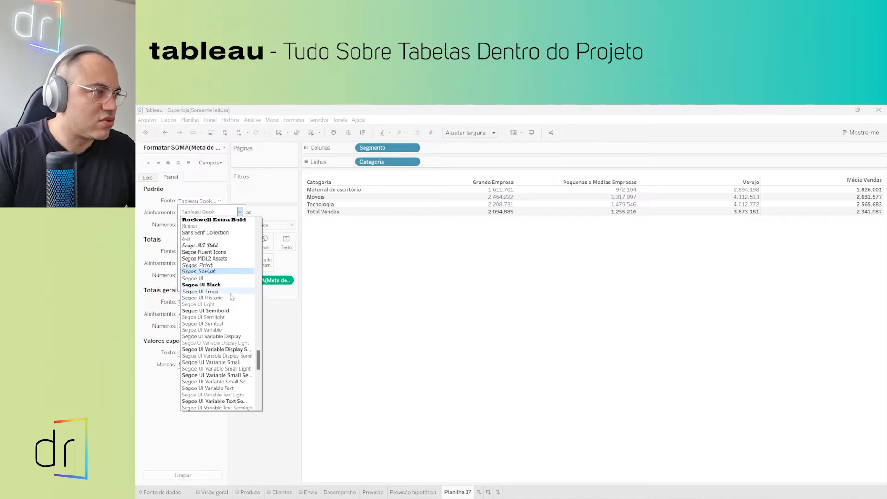
click(206, 305)
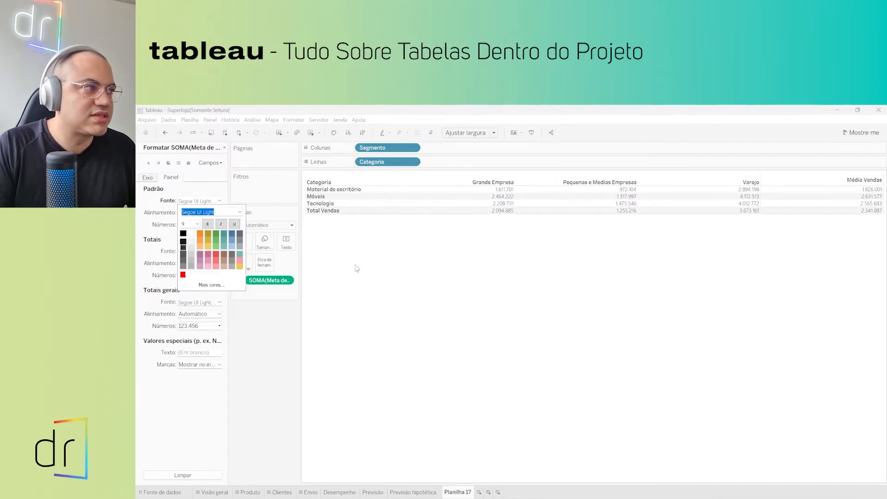
click(239, 212)
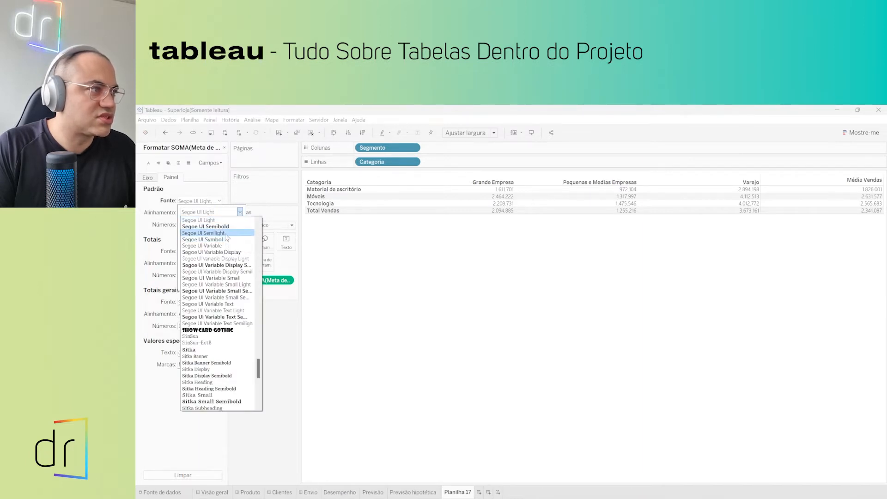
click(229, 233)
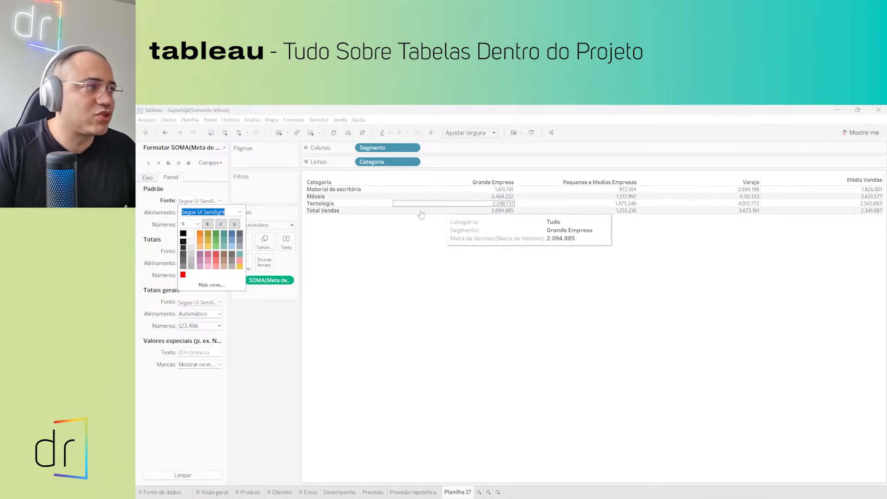
Step: Try size 14 for the default font of the Meta de Vendas values, settling on size 12
click(198, 225)
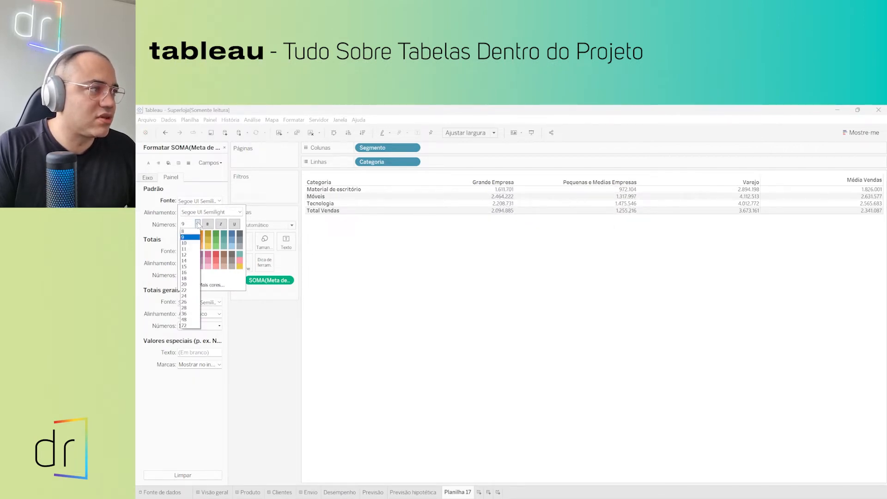
click(187, 261)
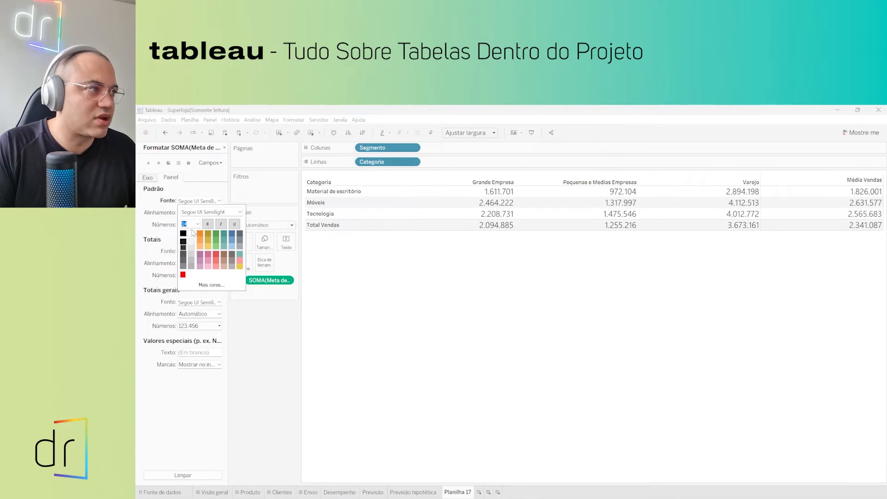
click(197, 224)
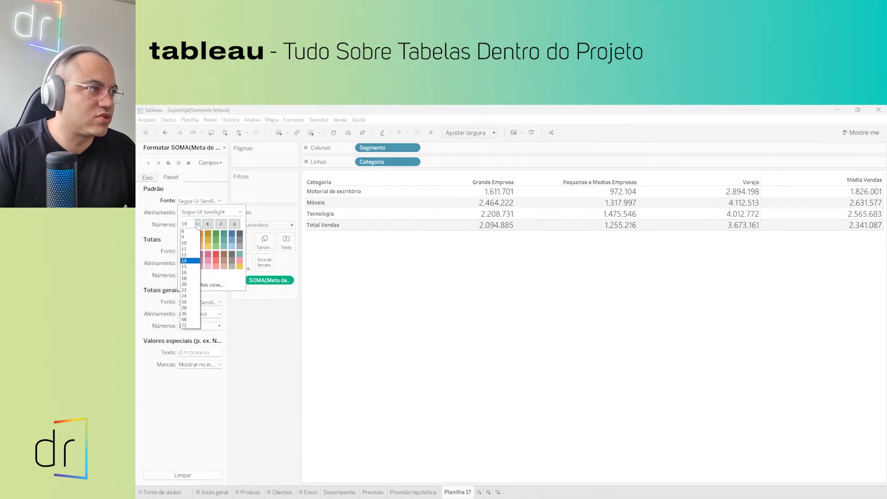
click(184, 255)
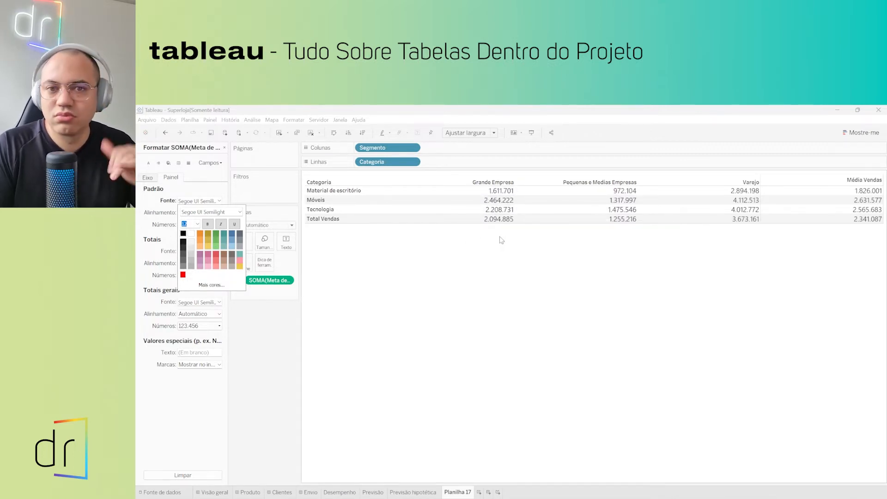
click(158, 212)
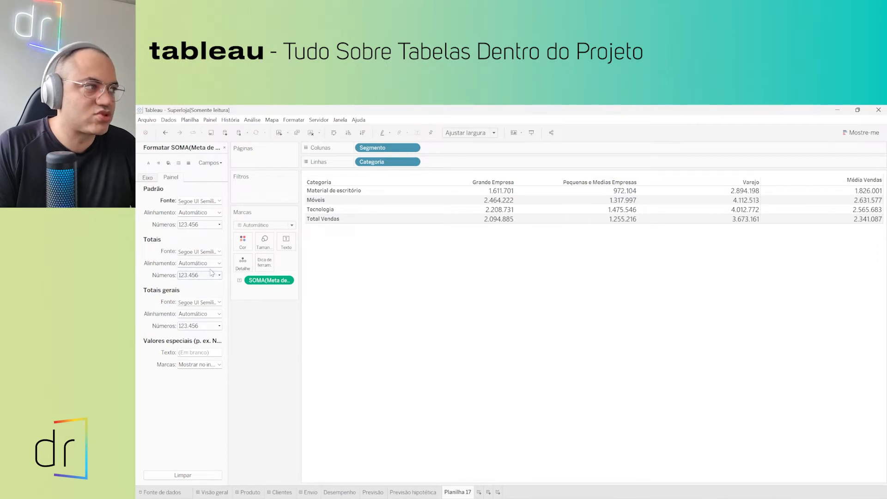
Step: Set the Totais font of the Meta de Vendas values to Segoe UI Variable Display Semib, without the extra bold style
mouse_move(522, 227)
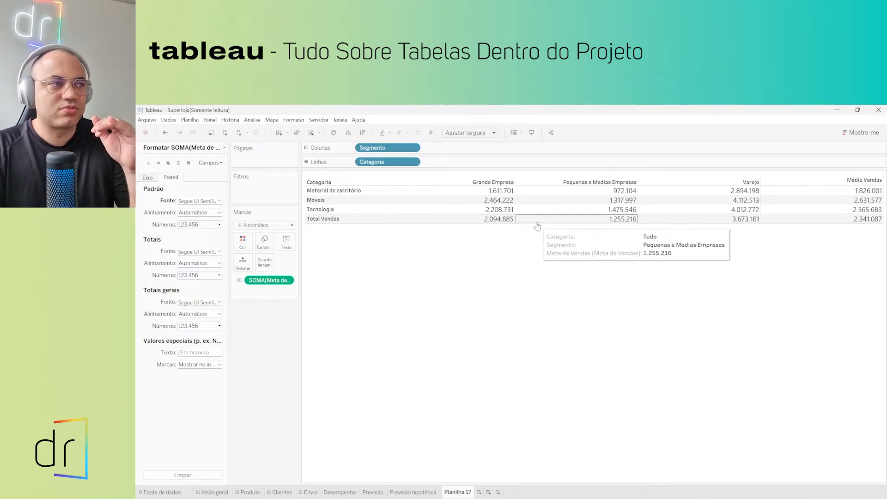
click(202, 252)
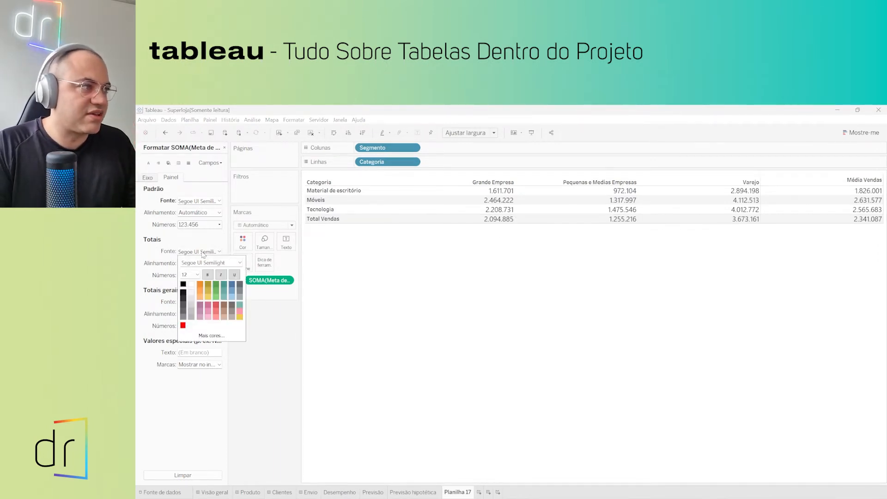
click(207, 275)
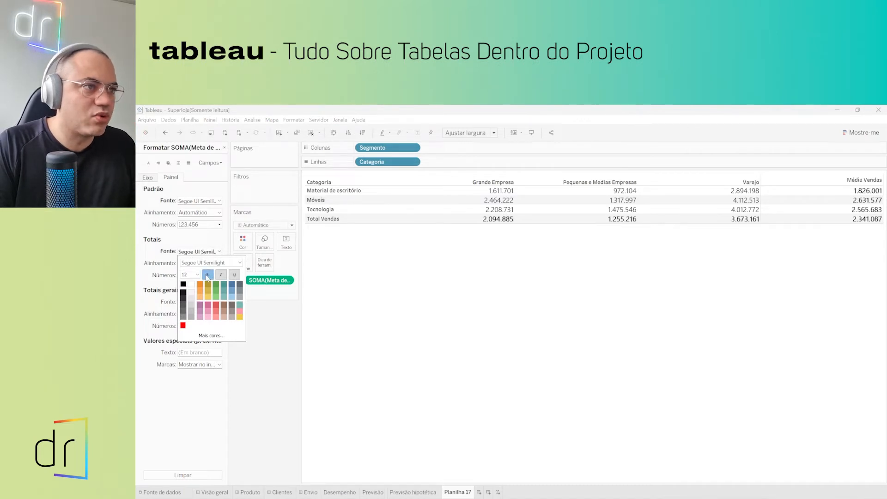
click(207, 275)
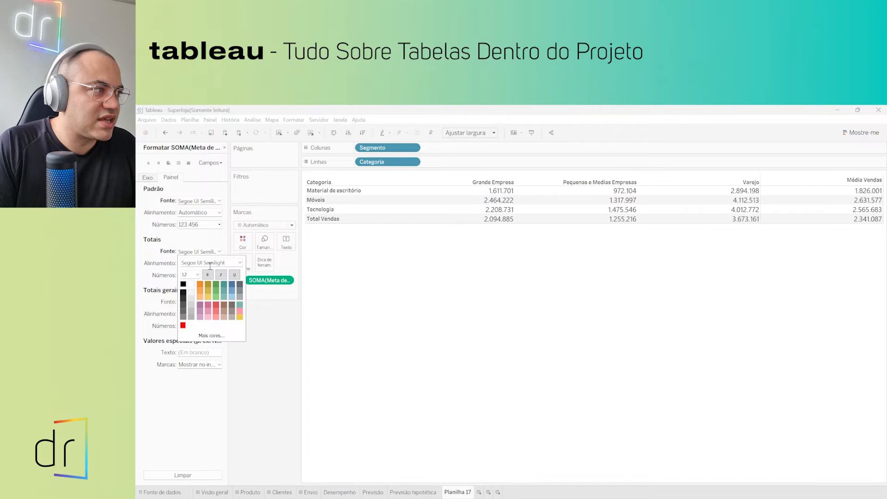
click(239, 262)
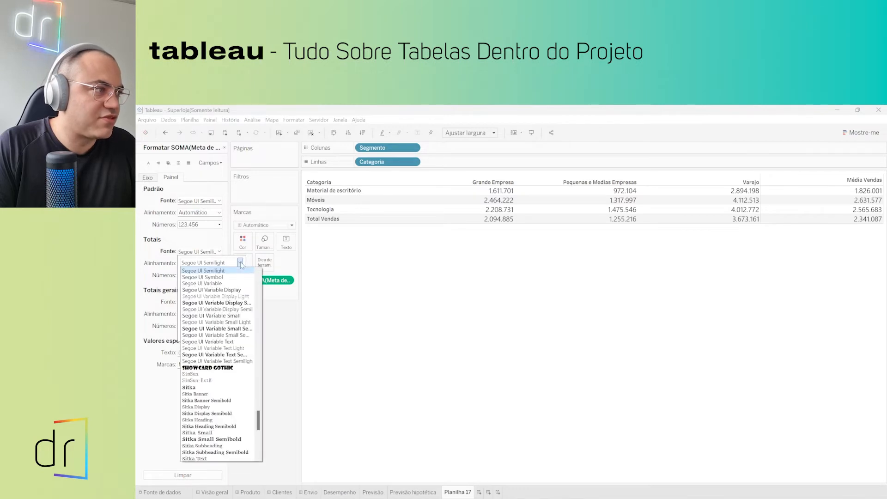
click(239, 303)
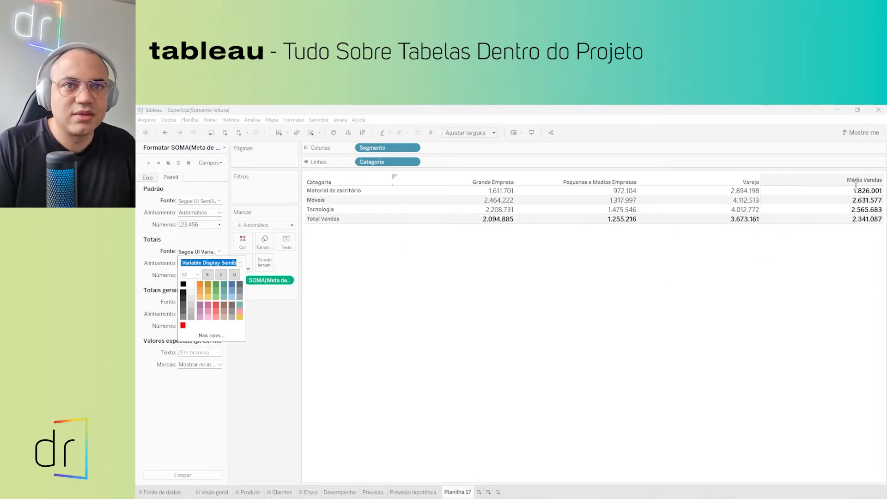
click(170, 265)
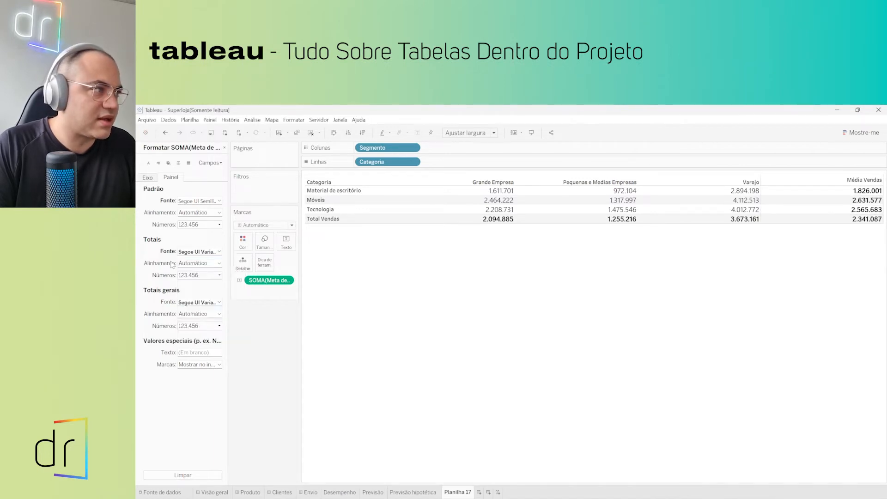
Step: Format the default numbers of the Meta de Vendas measure as Moeda (padrão), trying the italiano (Itália) locale
click(200, 225)
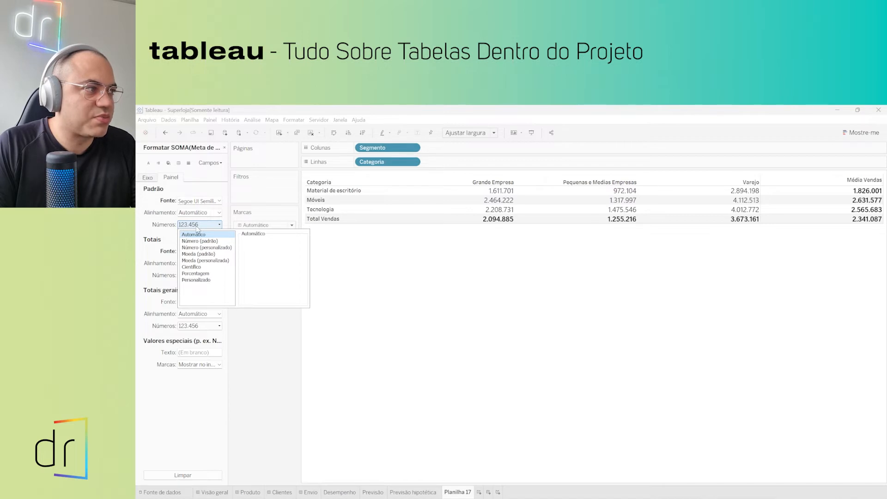
click(203, 254)
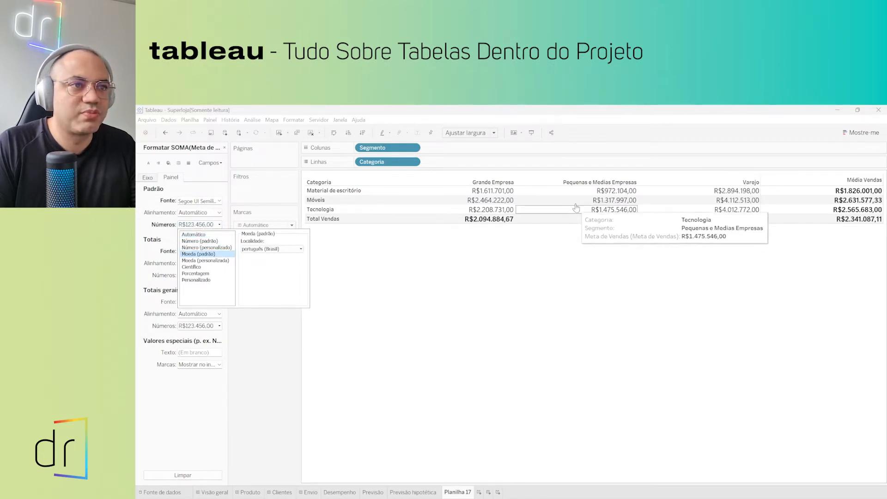
click(286, 249)
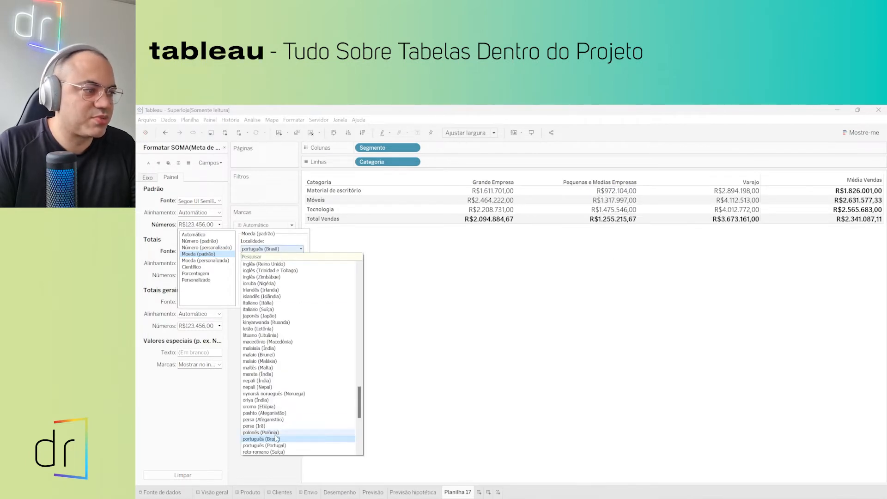
scroll(275, 384, up, 1)
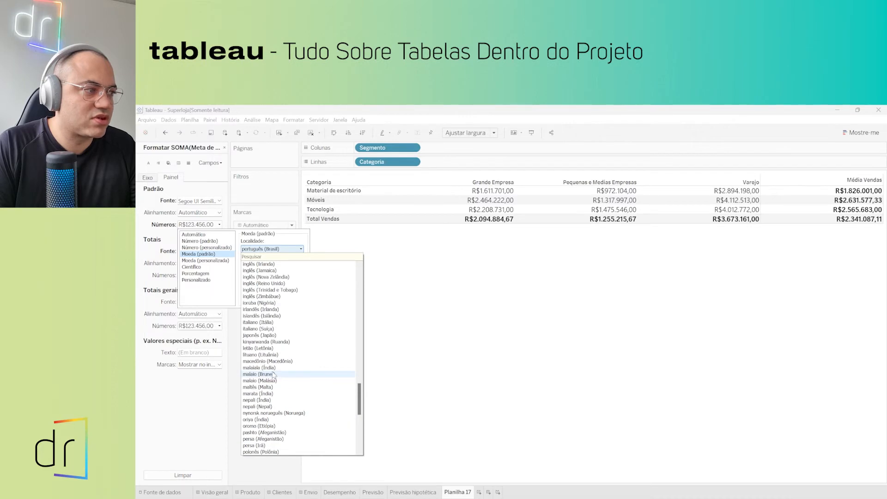
click(261, 322)
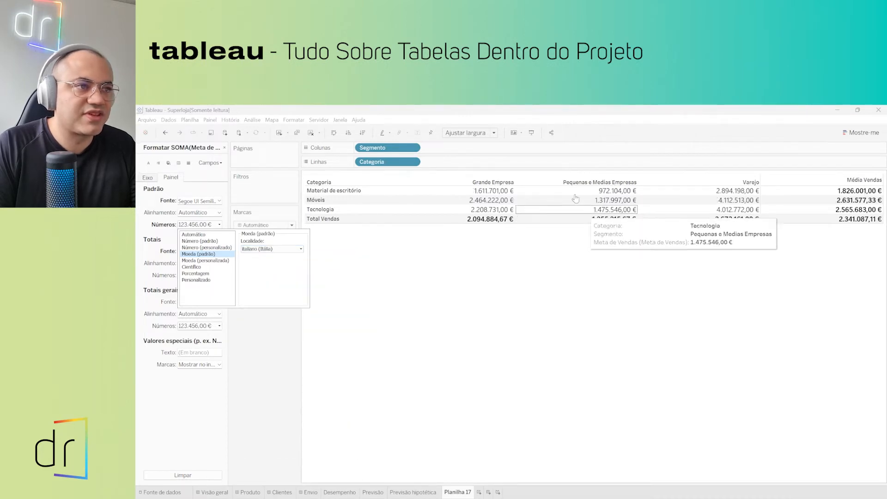
Step: Try inglês (Irlanda) as the currency locale of the Meta de Vendas values, settling on inglês (Estados Unidos)
click(280, 249)
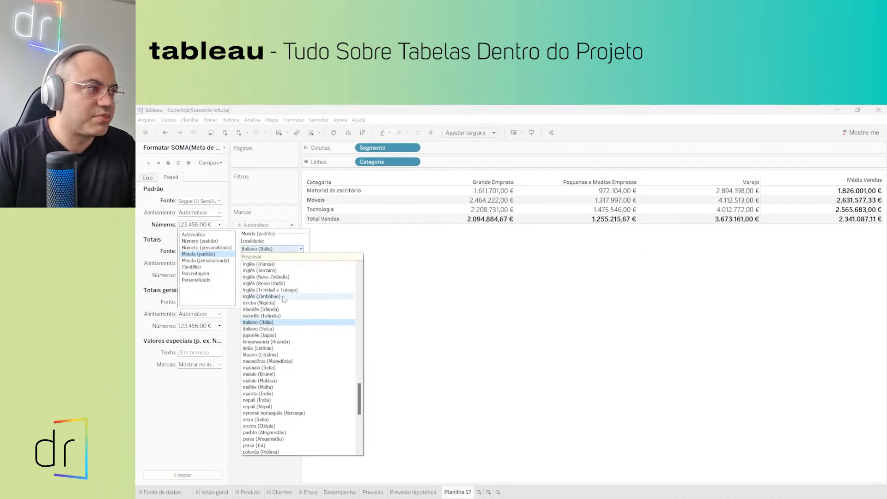
click(277, 264)
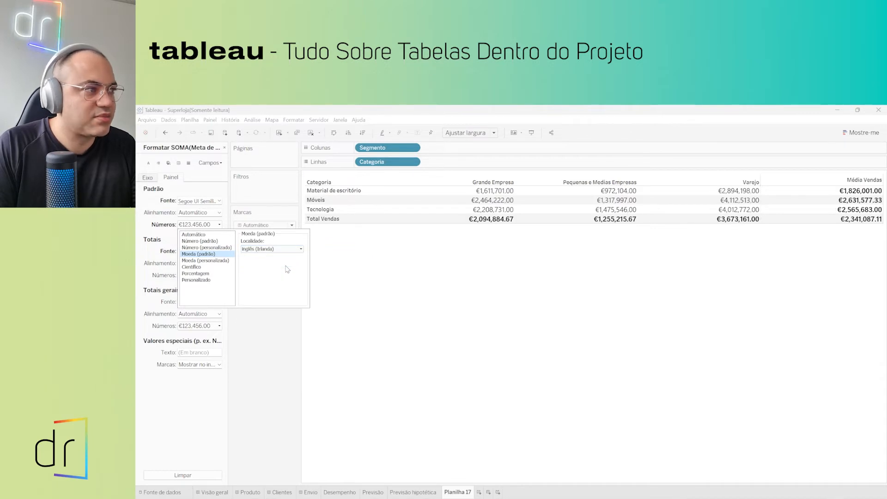
click(287, 250)
scroll(295, 291, up, 2)
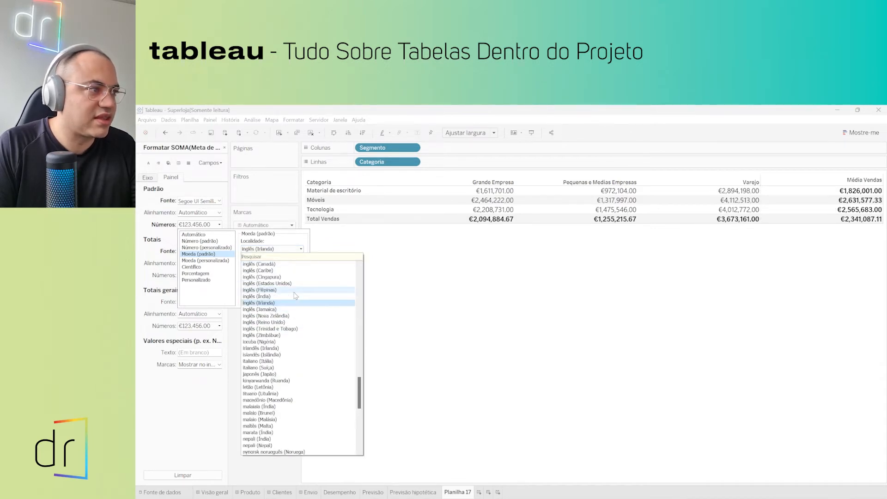
click(291, 284)
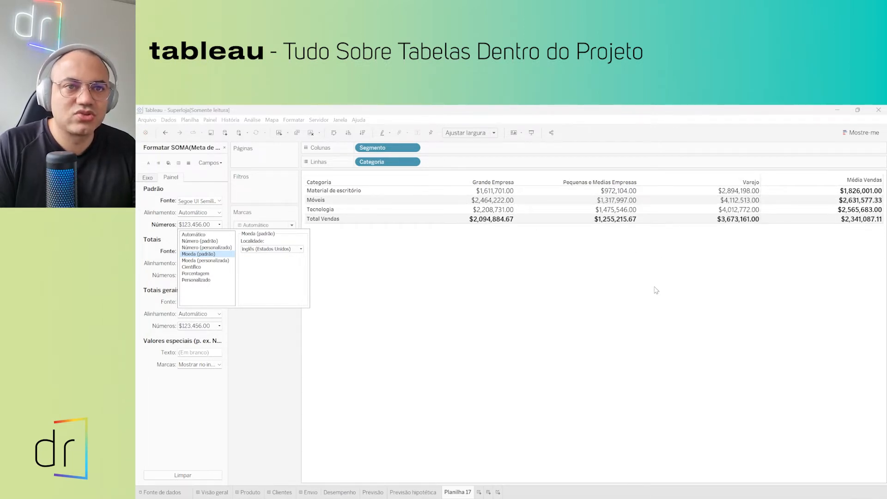
click(408, 273)
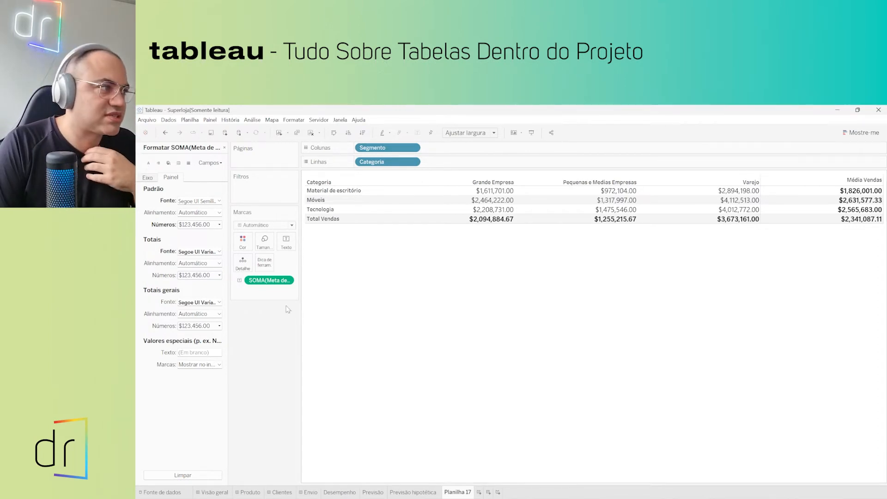
click(200, 225)
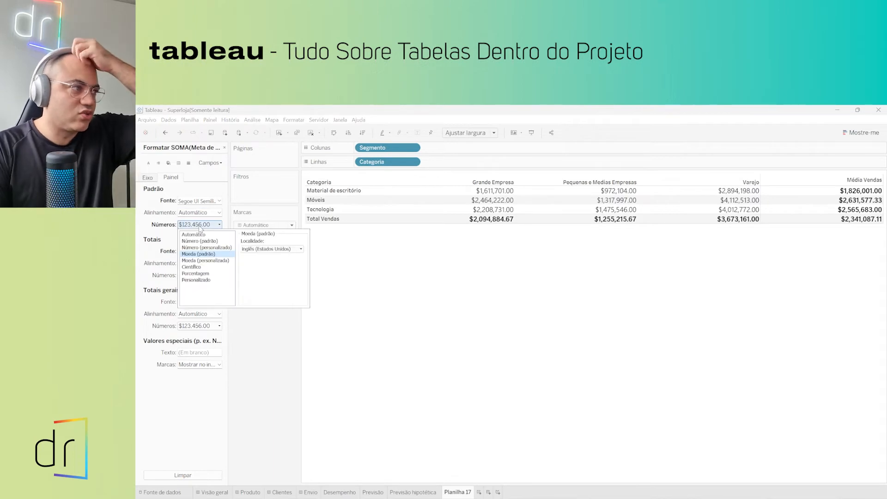
click(200, 226)
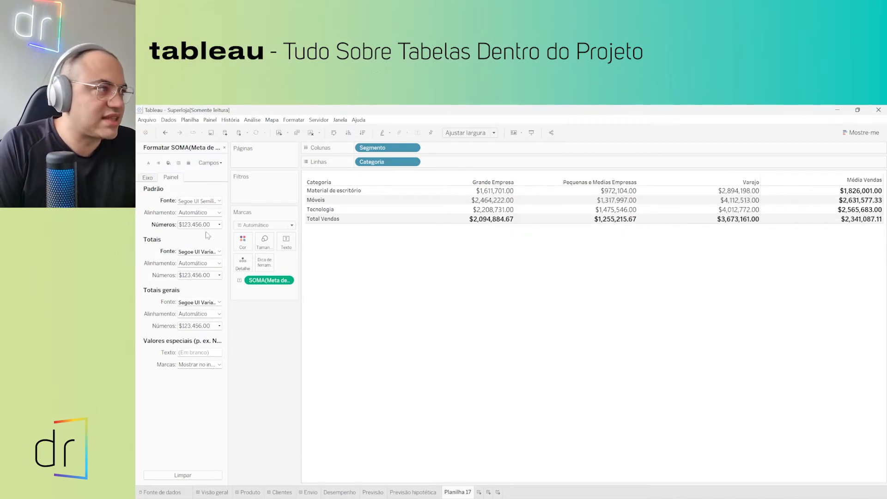
Step: Centre the Meta de Vendas values horizontally and fit the table to Exibição inteira
click(210, 214)
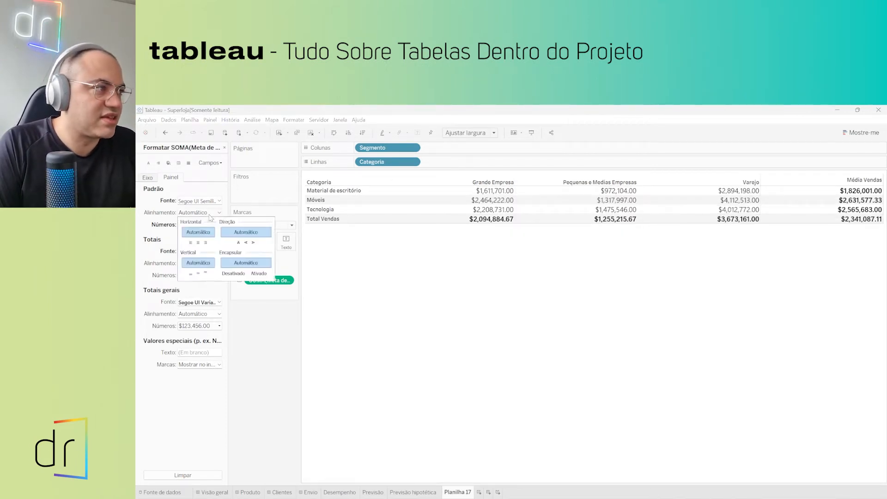
click(198, 242)
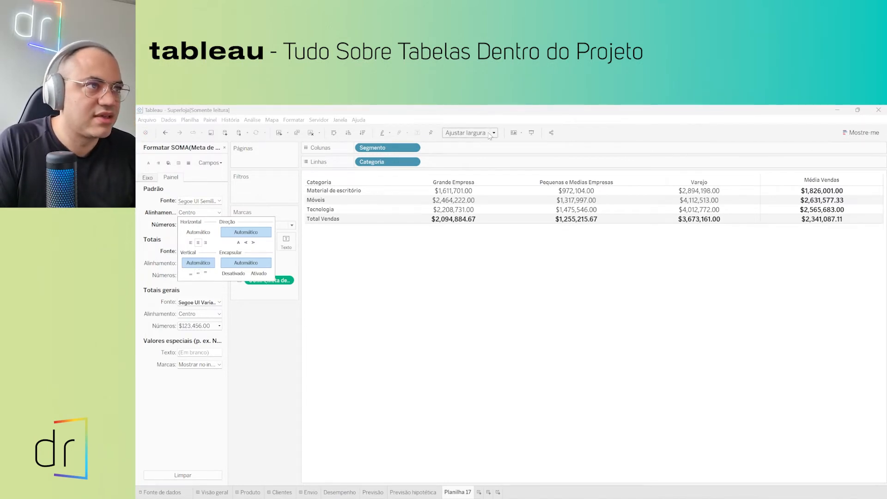
click(469, 133)
click(481, 166)
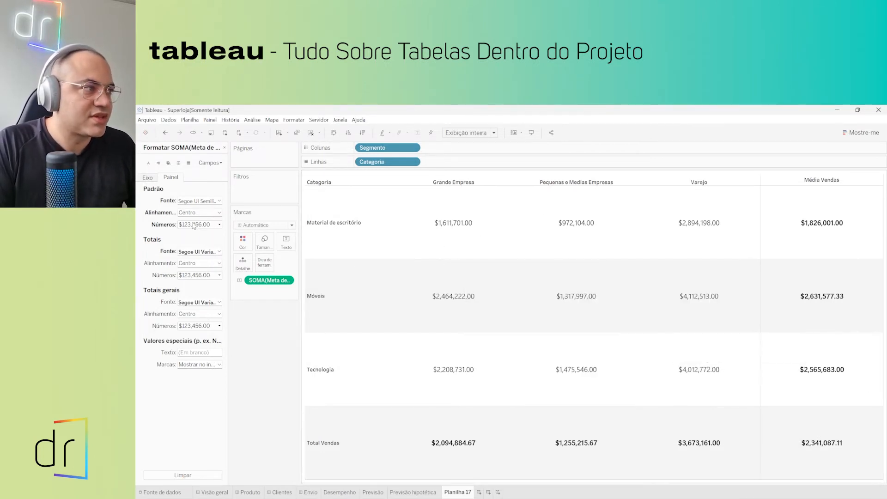
Step: Try bottom and top vertical alignment for the Meta de Vendas values, settling on middle
click(203, 212)
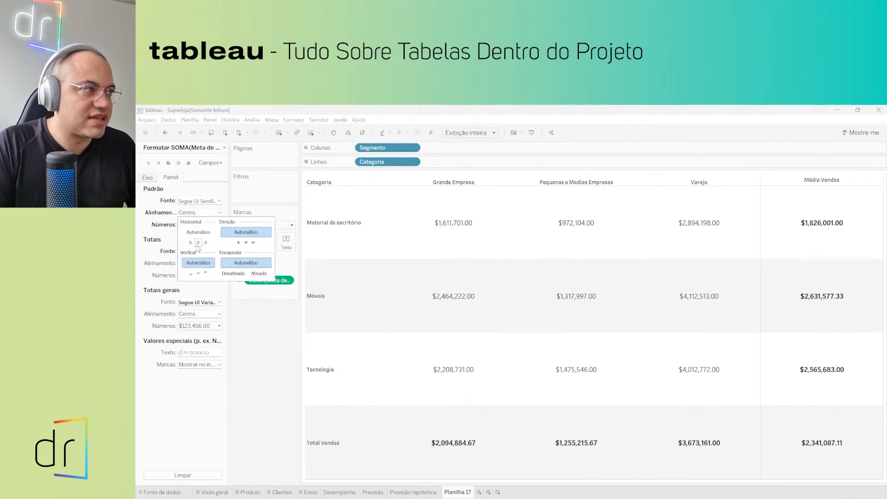
click(191, 274)
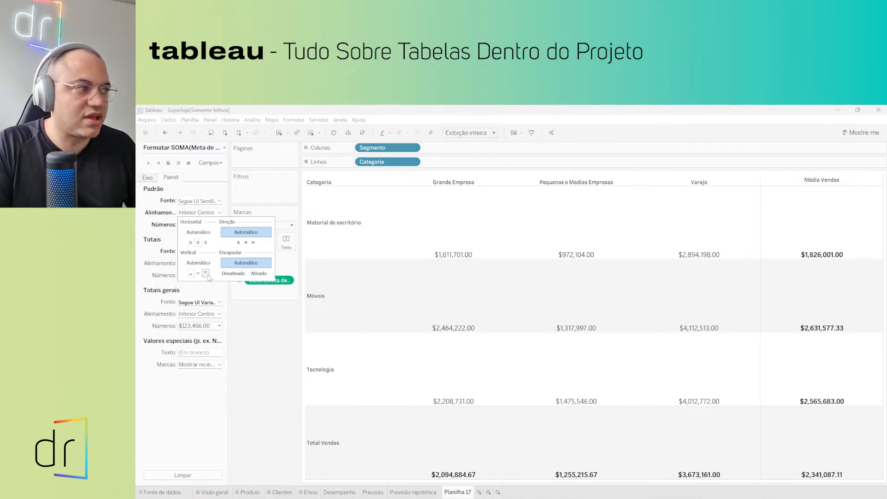
click(205, 272)
click(198, 273)
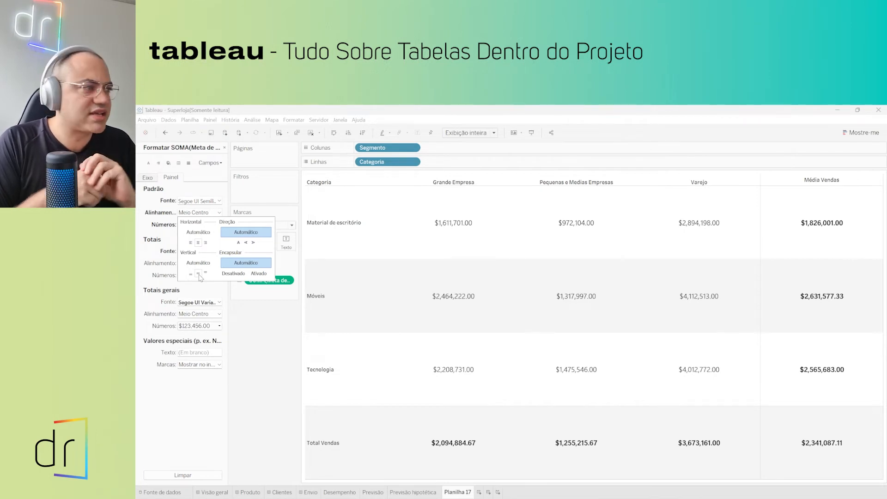
click(157, 250)
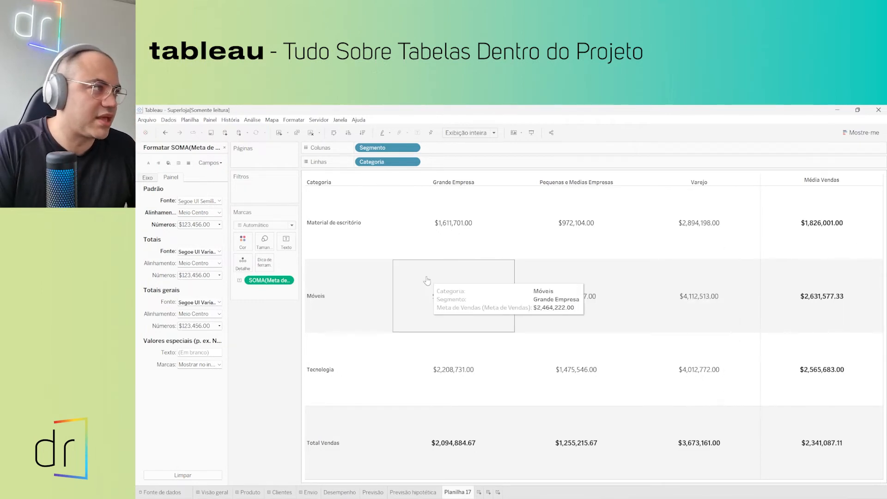
Step: Examine the axis format settings of Meta de Vendas and the format options of the Categoria, Segmento and Meta de Vendas fields
click(148, 178)
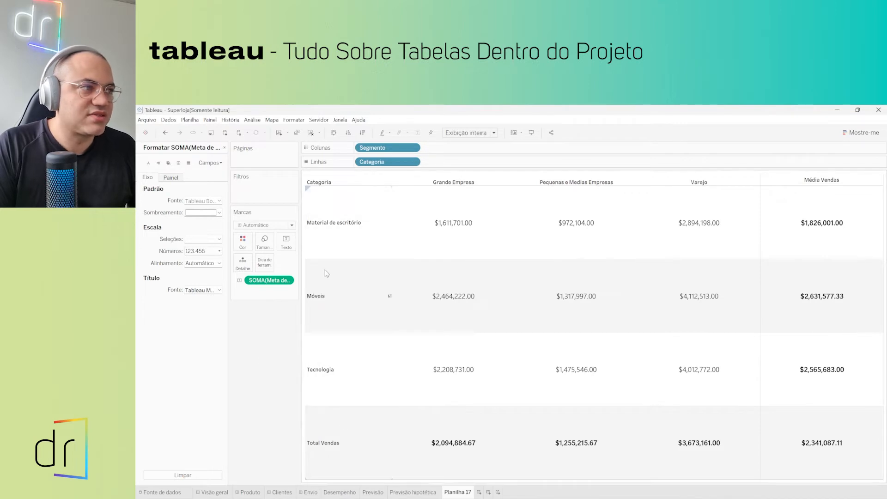
right_click(336, 220)
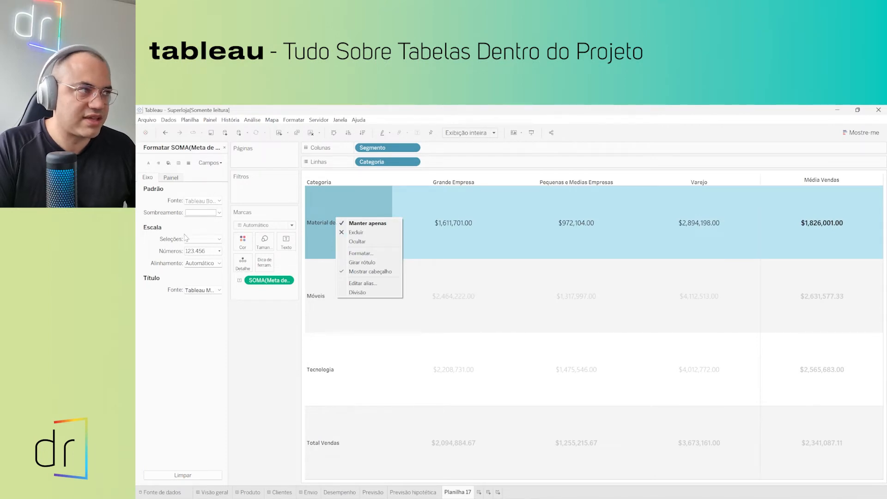
click(193, 321)
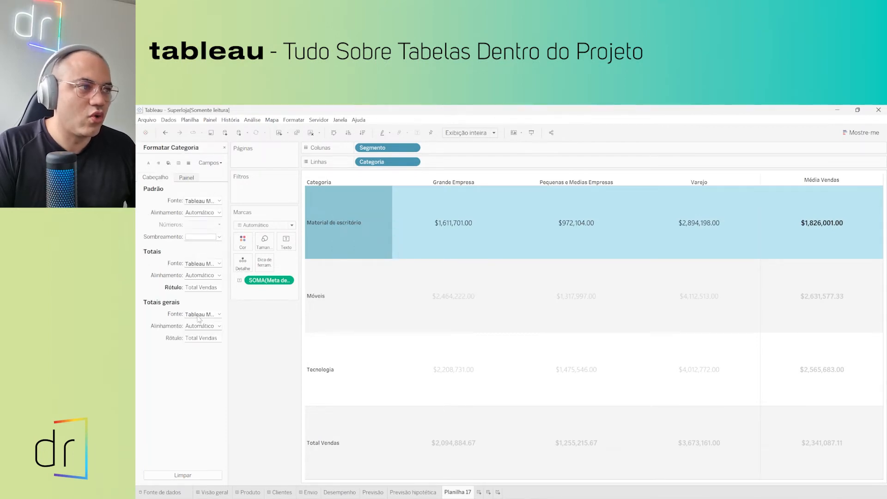
click(374, 244)
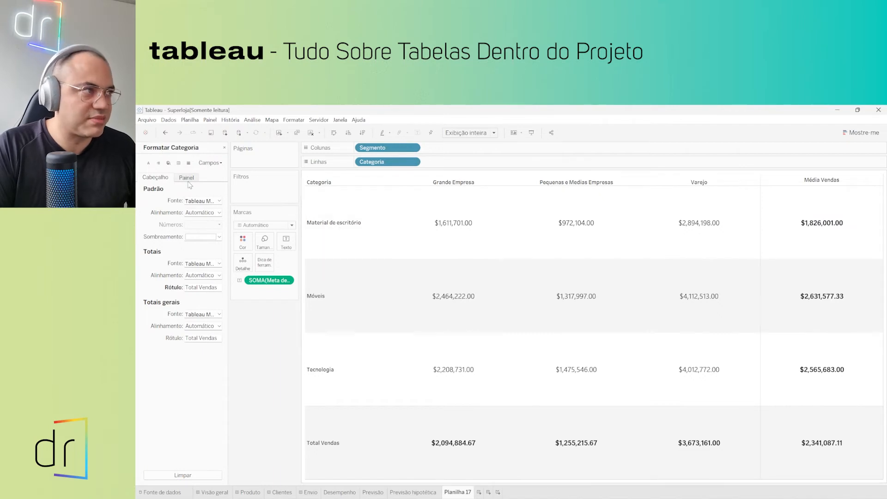
click(209, 164)
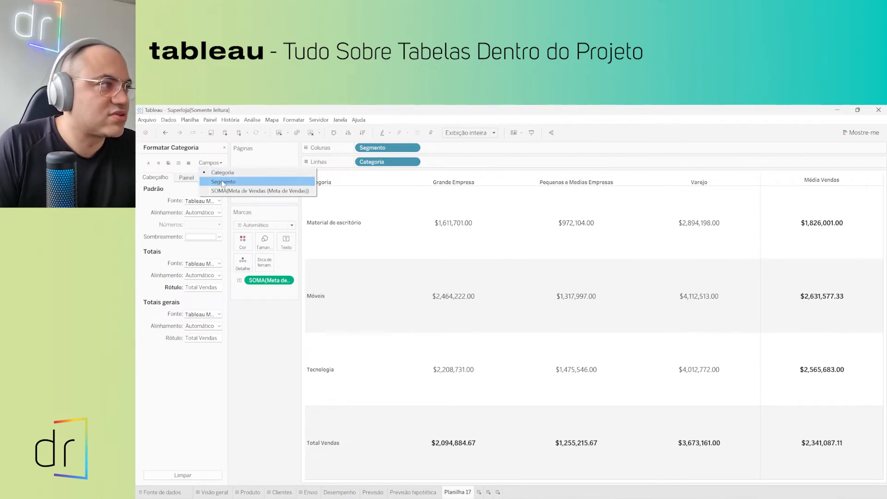
click(222, 181)
click(217, 163)
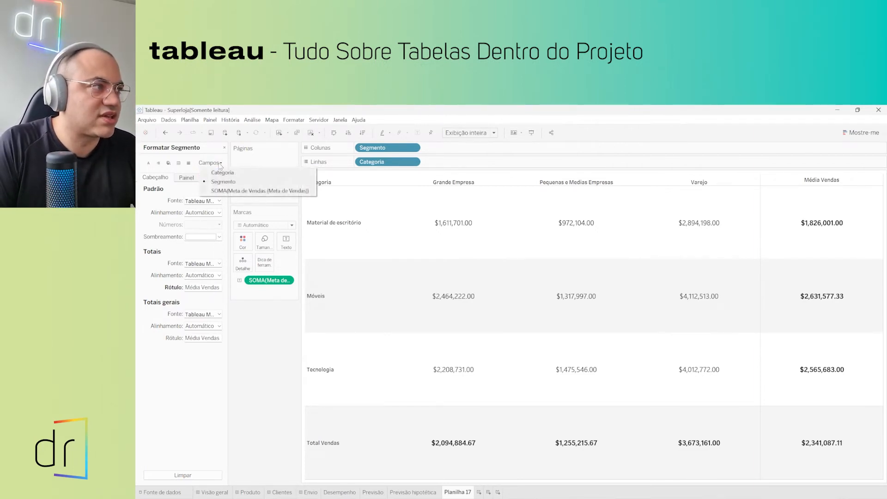
click(224, 193)
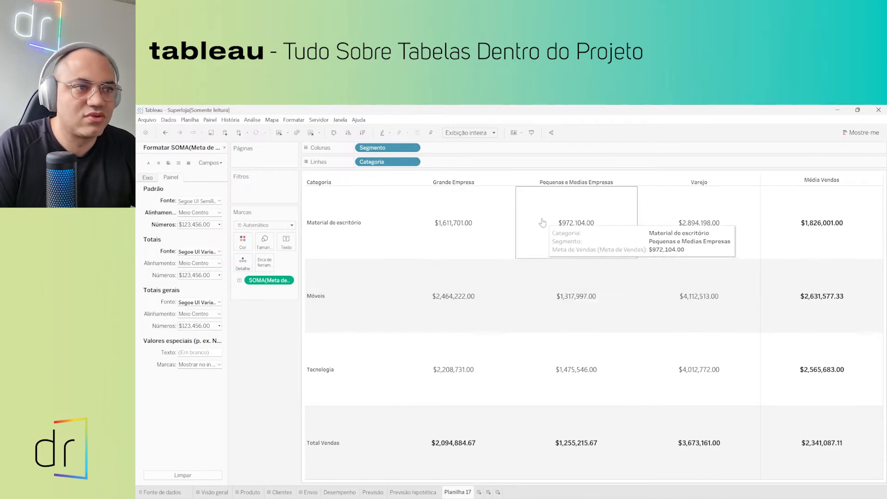
Step: Set the default header font of the Categoria field to Segoe UI Variable Display Semib
click(210, 164)
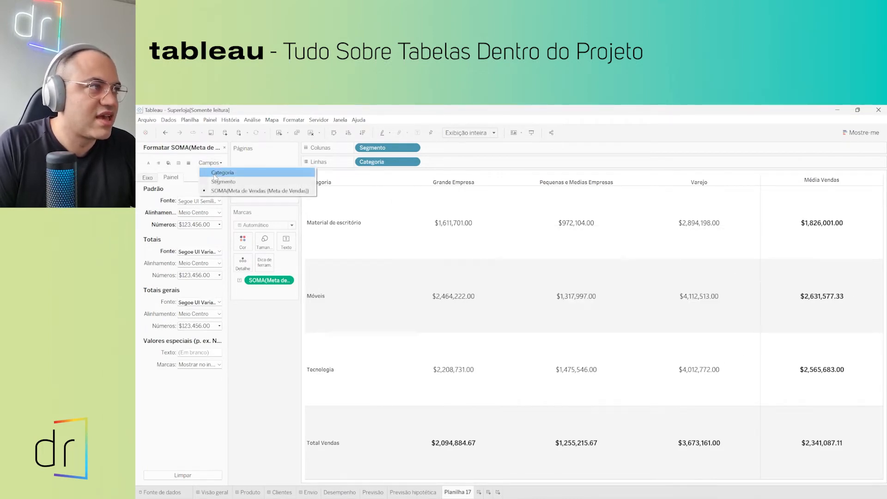
click(215, 173)
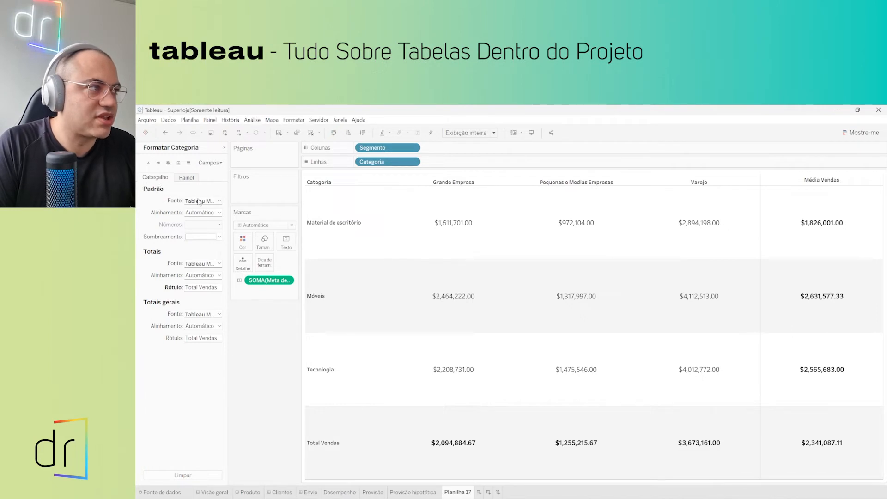
click(213, 202)
click(247, 211)
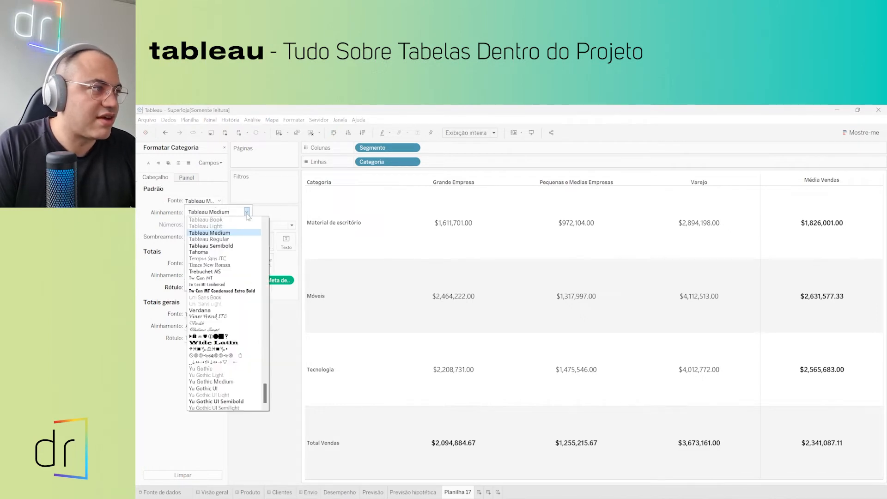
scroll(235, 316, up, 9)
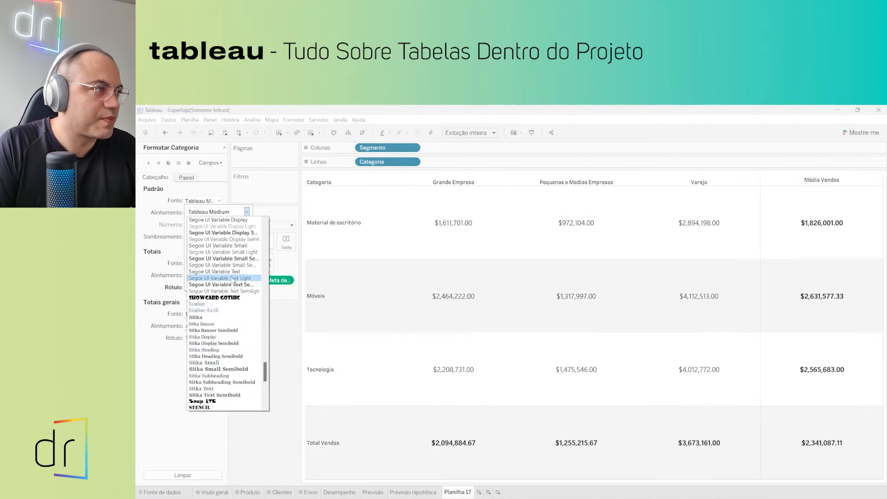
scroll(235, 316, up, 2)
click(234, 277)
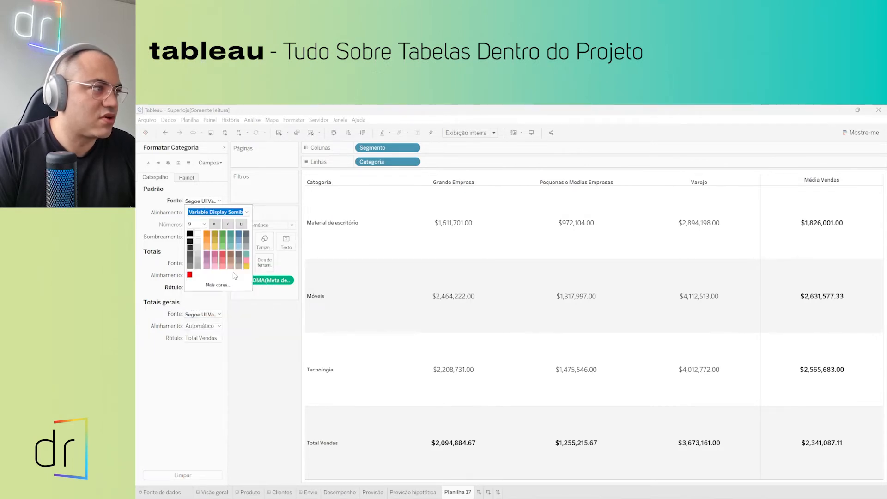
Step: Set the default header font size of the Categoria field to 14
click(204, 224)
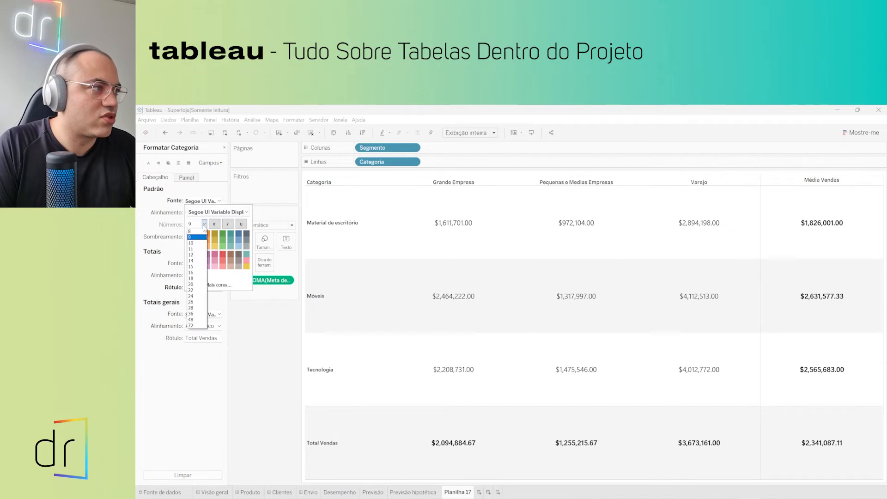
click(192, 261)
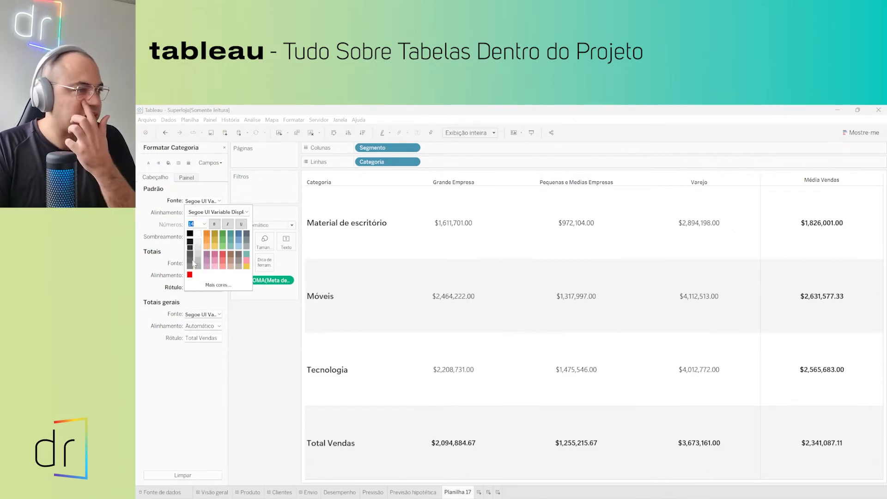
click(184, 219)
Step: Try both rotated text directions for the Categoria headers, settling on the normal horizontal direction
click(196, 214)
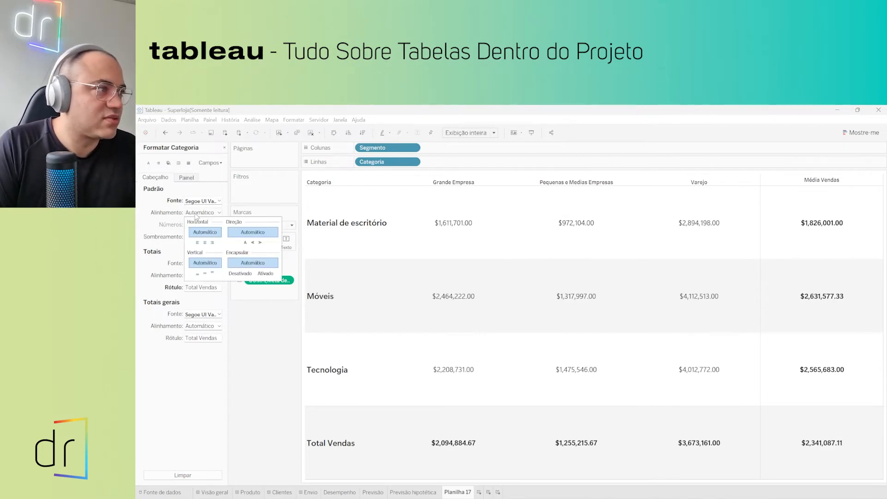
click(253, 242)
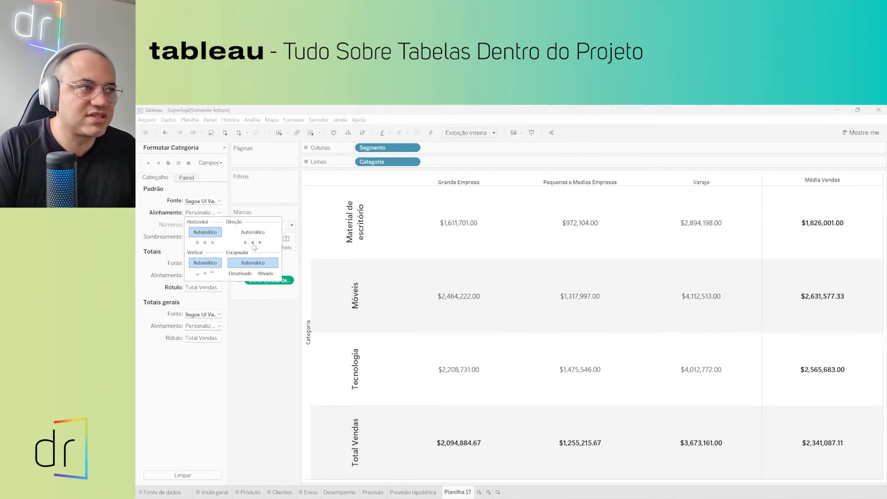
click(245, 243)
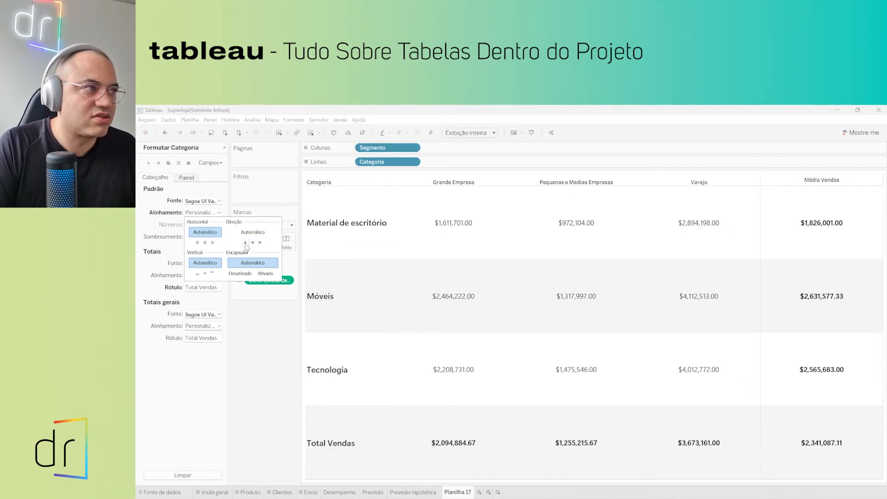
click(260, 243)
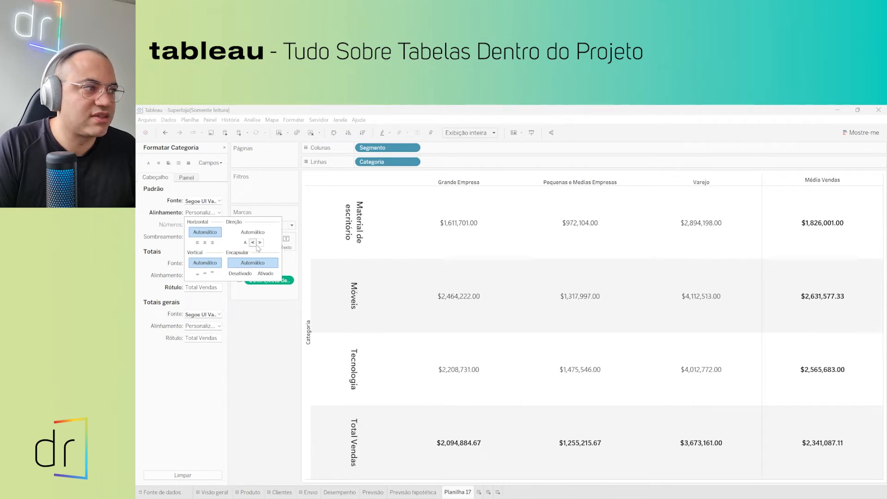
click(252, 243)
click(245, 244)
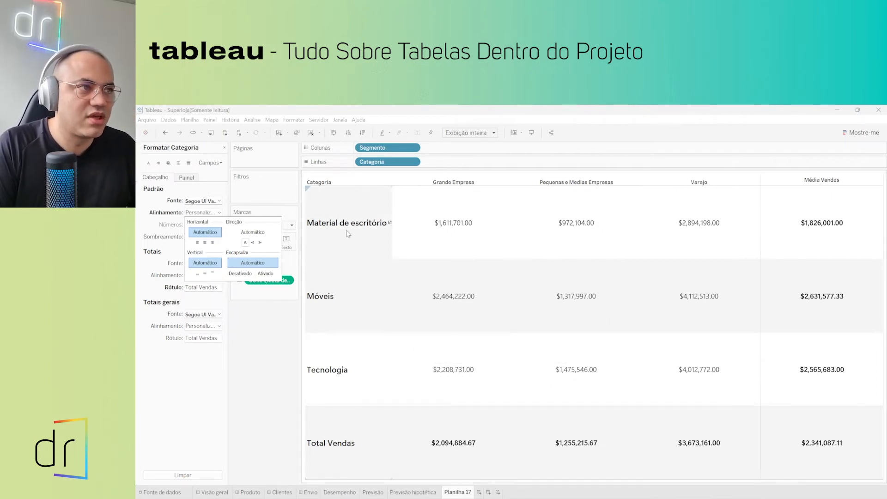
click(153, 253)
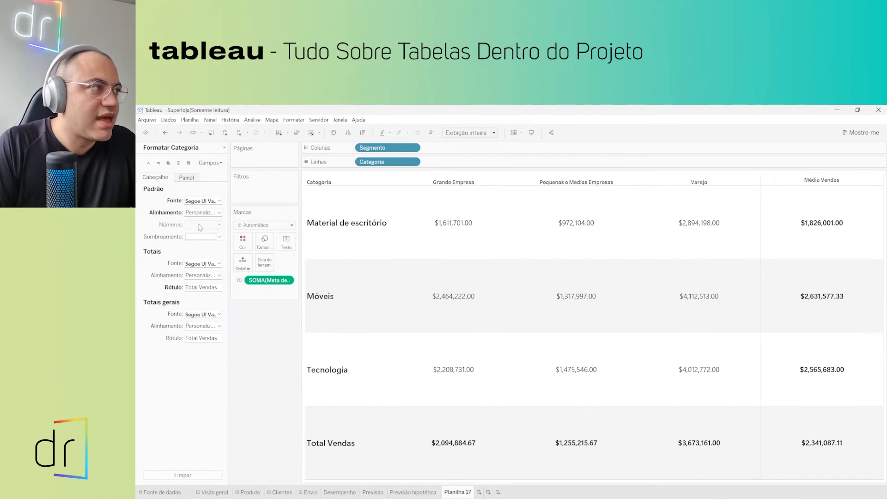
Step: Compare the pane and header format options of the Categoria field, including its default font settings
click(186, 178)
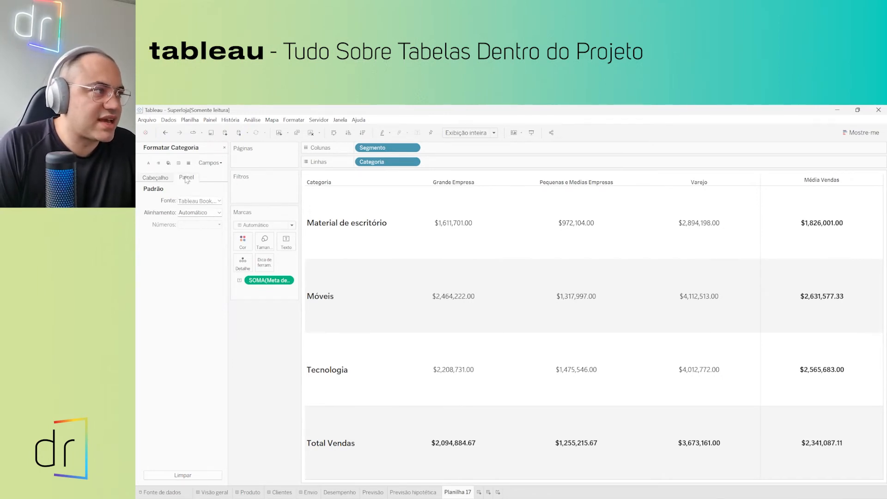
click(156, 178)
click(179, 178)
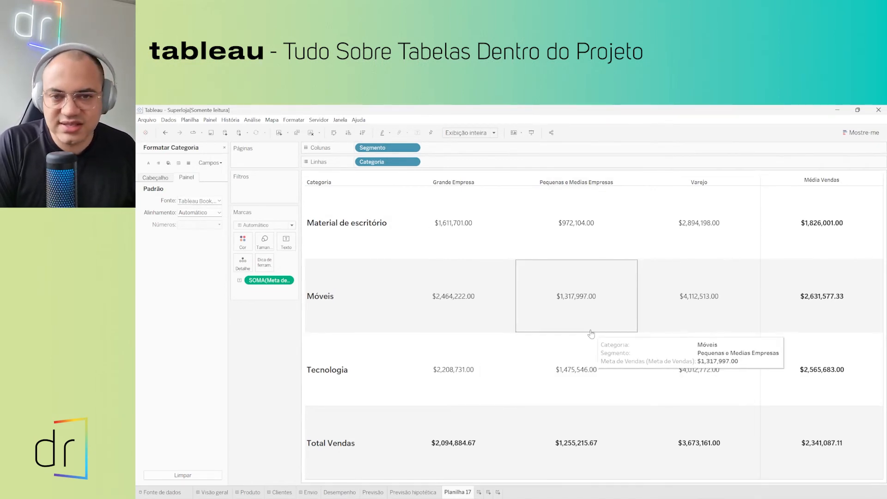
click(155, 177)
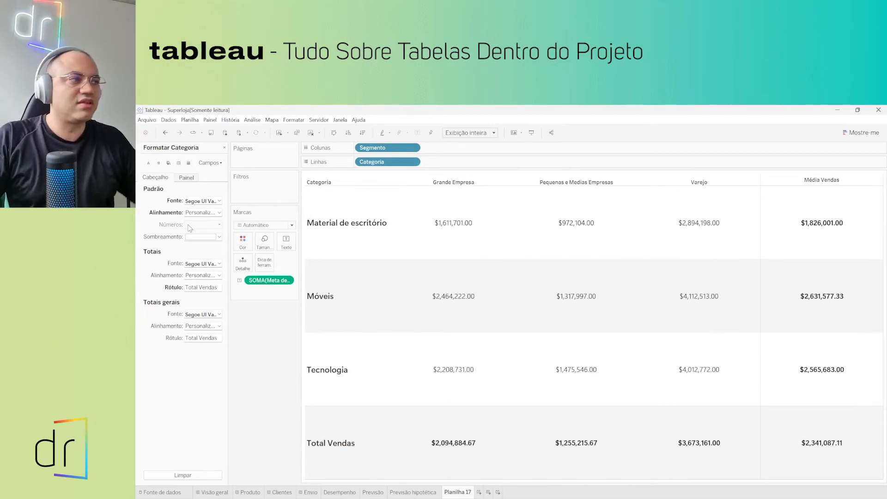
click(191, 179)
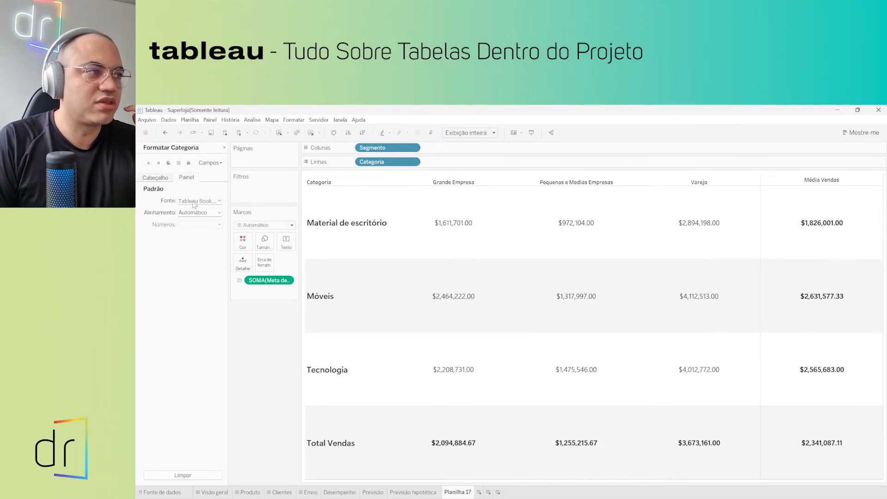
click(155, 179)
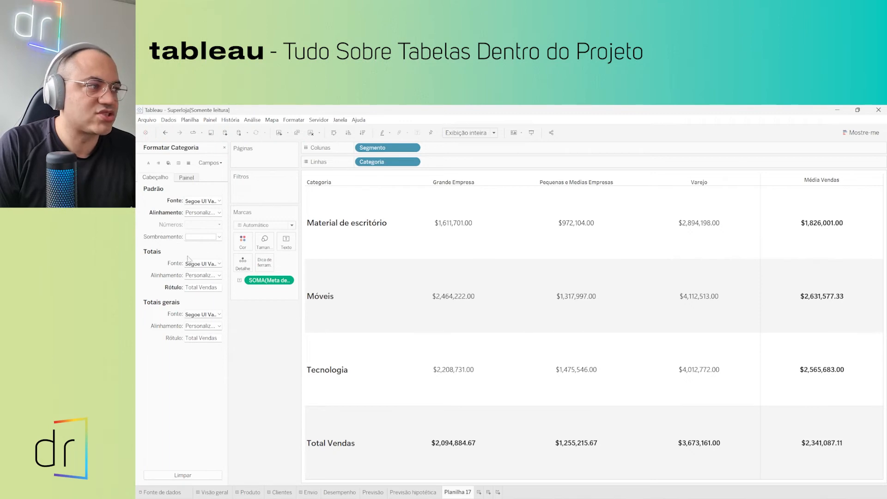
click(219, 202)
click(220, 202)
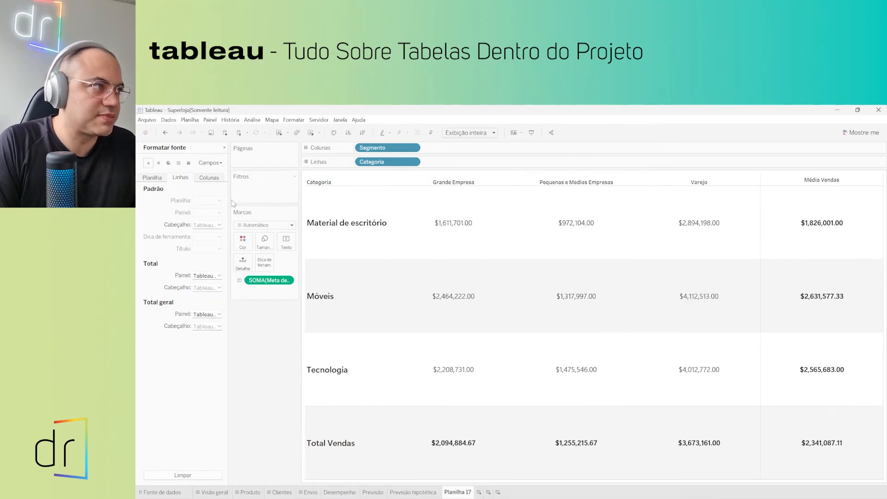
Step: Examine the worksheet font settings for columns and rows, including the default header font options of the rows
click(208, 178)
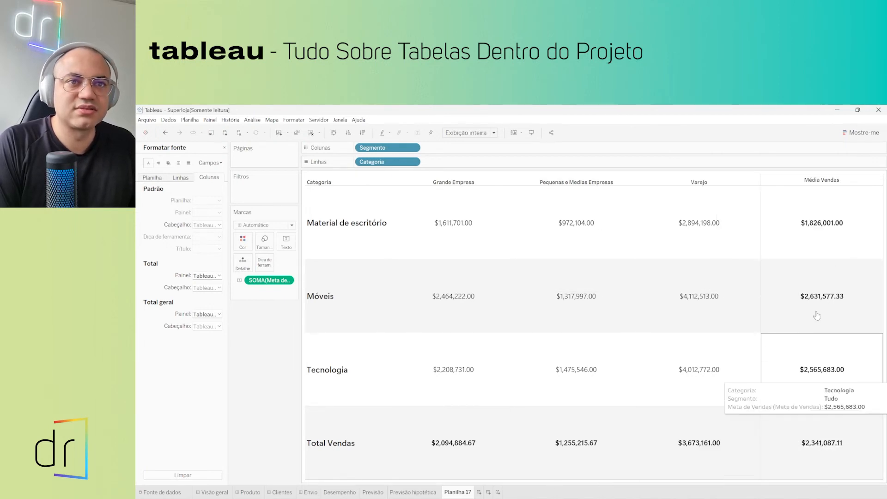
click(191, 180)
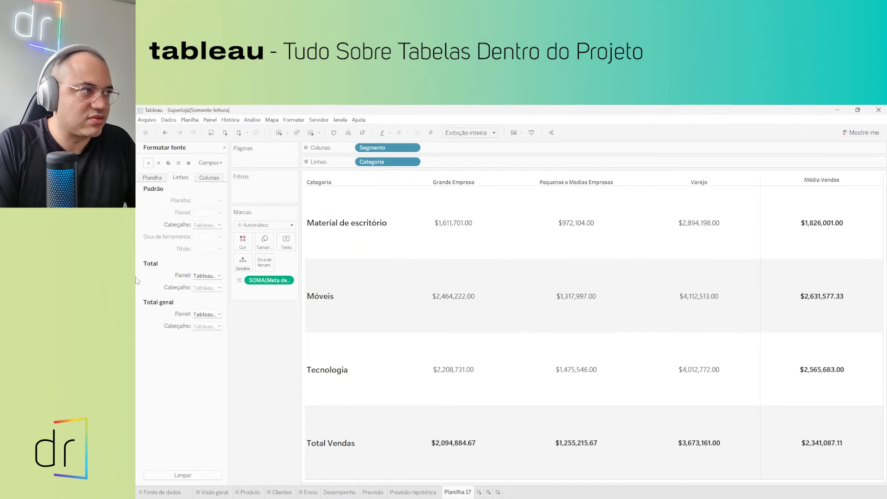
click(219, 225)
click(188, 225)
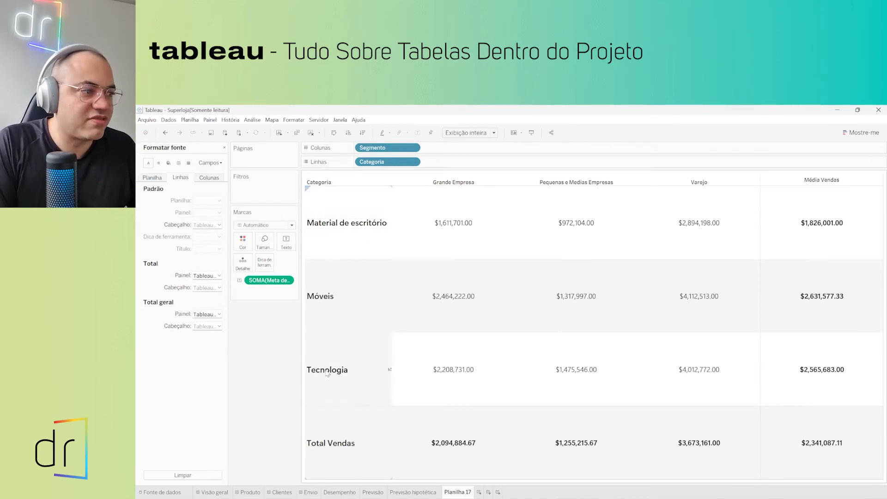
click(220, 224)
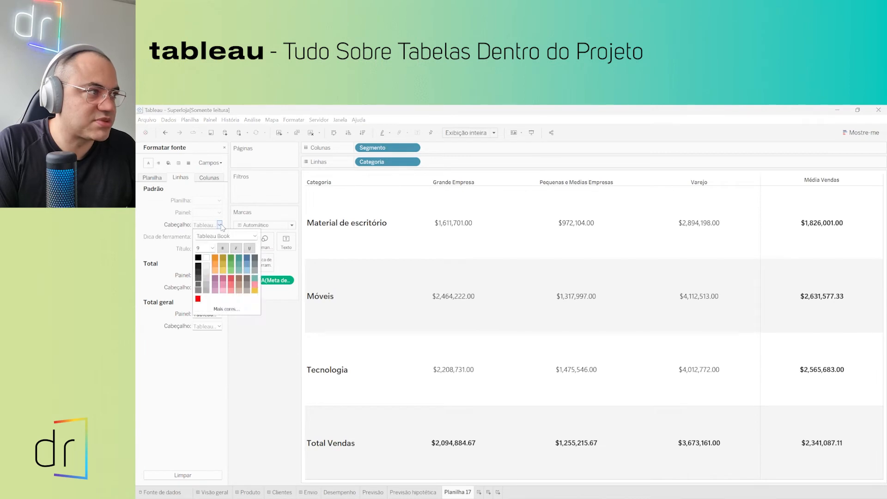
click(220, 226)
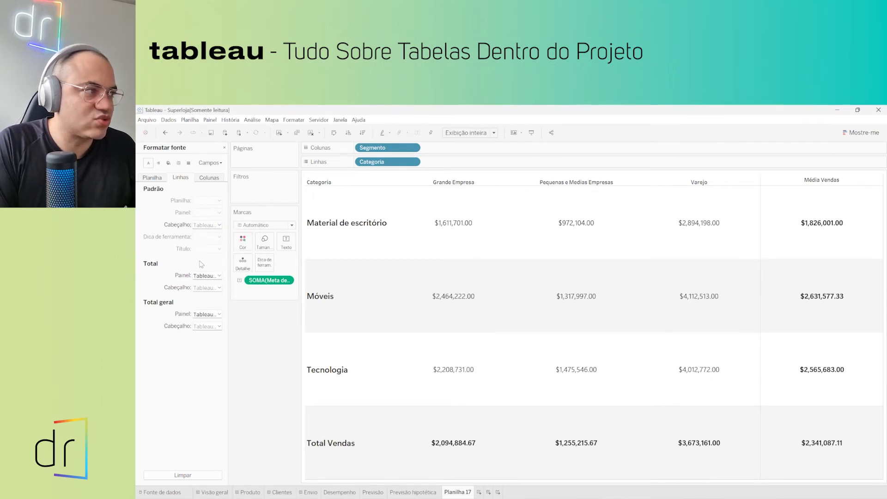
Step: Try Wide Latin as the pane font for the row totals, and clear the font formatting
click(220, 288)
click(254, 287)
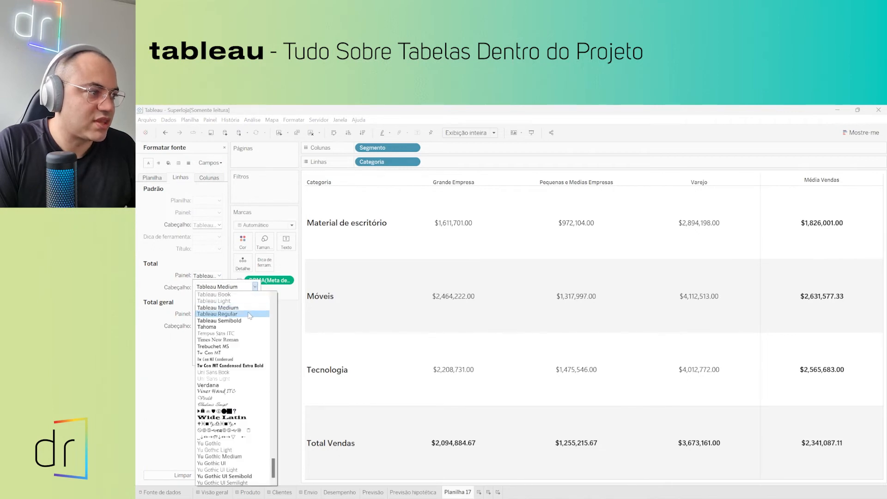
click(238, 418)
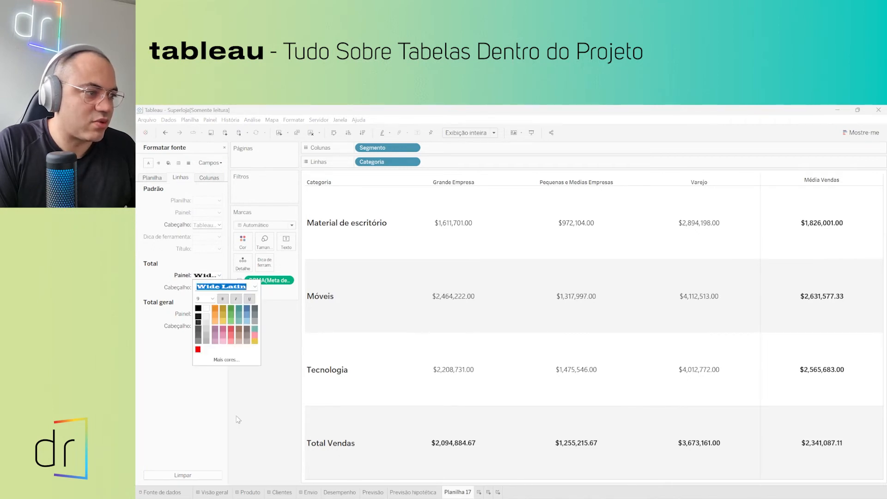
click(182, 299)
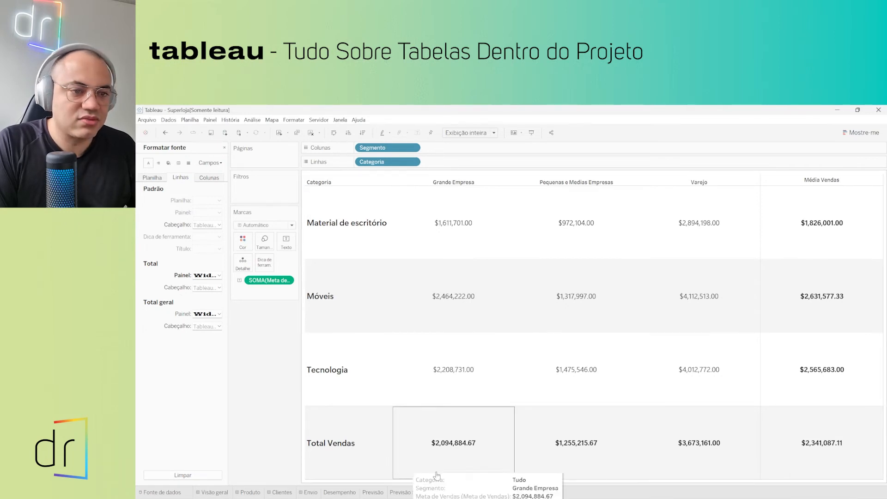
click(220, 275)
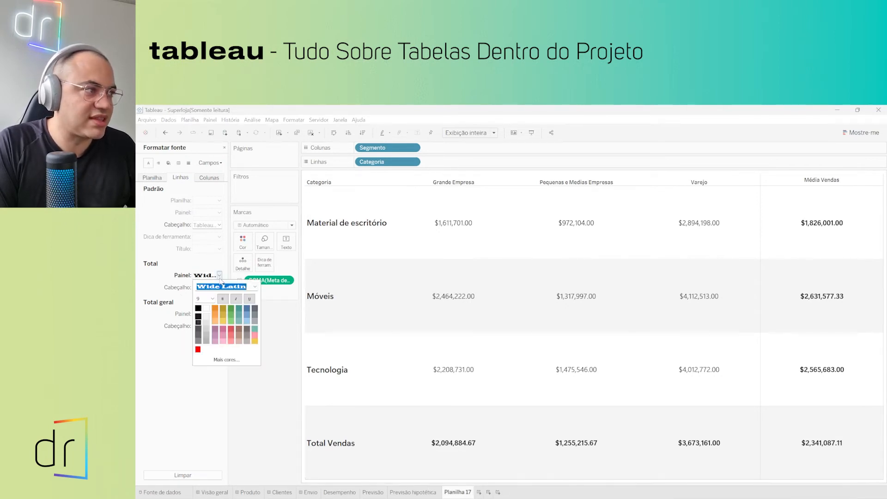
click(176, 338)
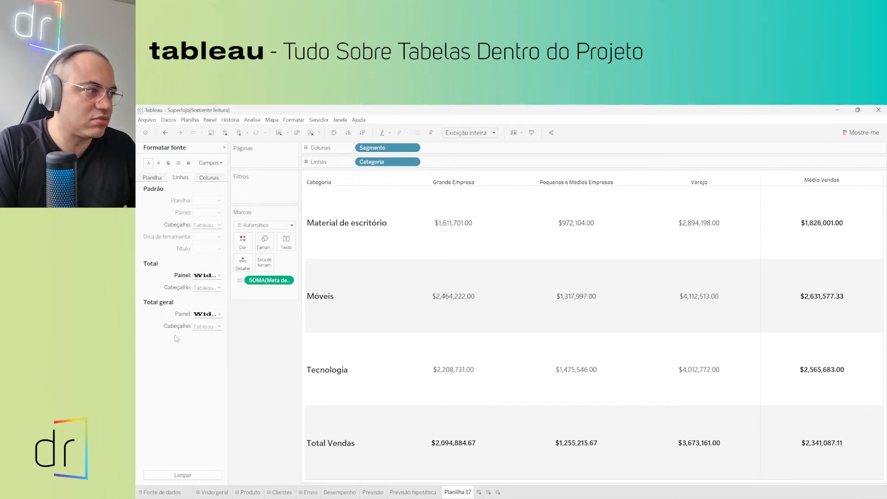
click(183, 475)
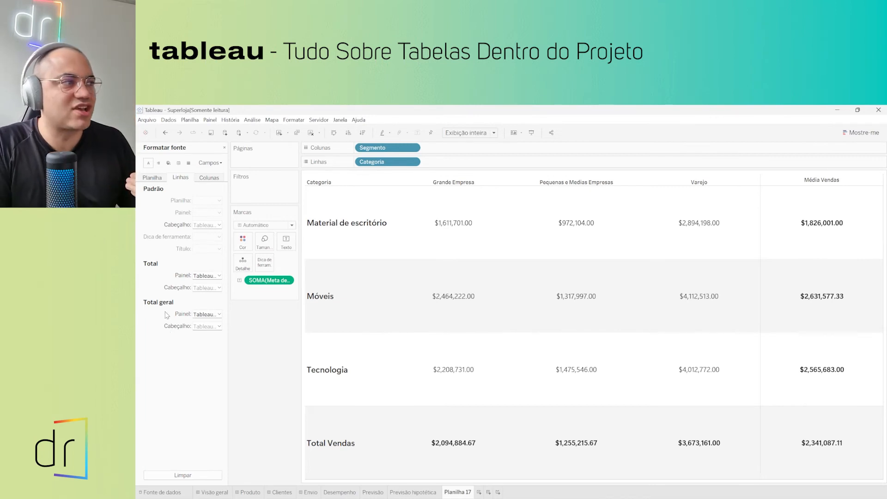
Step: Try Viner Hand ITC as the default header font for rows, and clear the font formatting
click(219, 225)
click(255, 236)
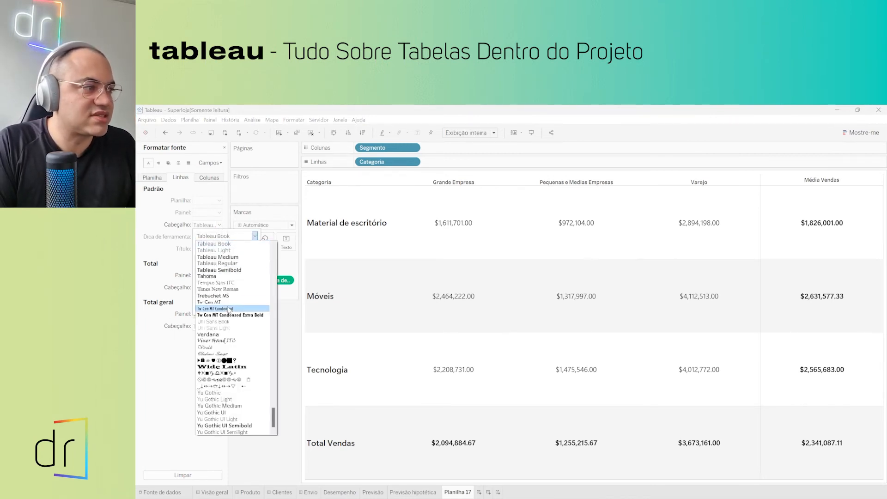
click(235, 341)
click(235, 343)
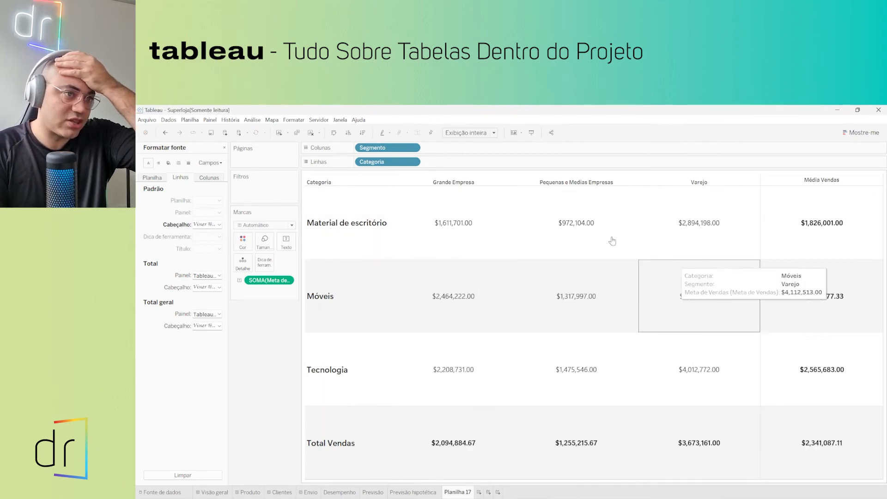
click(200, 479)
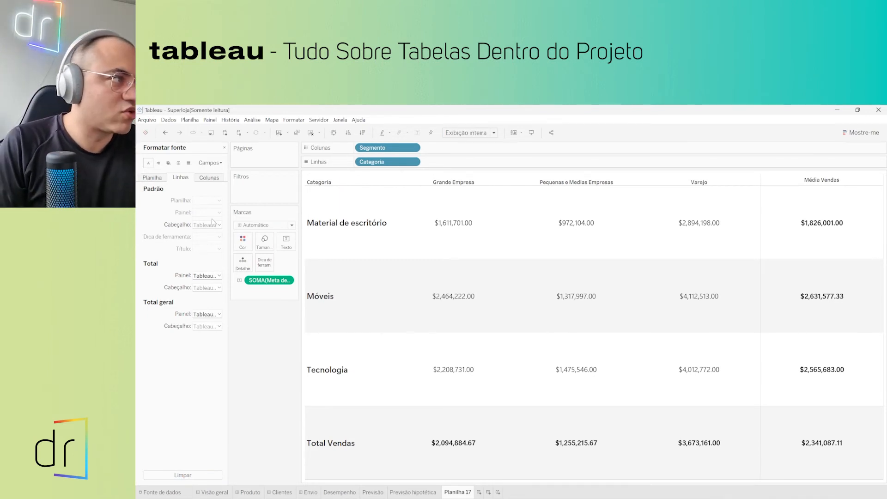
Step: Set the default header font for columns to Segoe UI Variable Display Semib
click(208, 177)
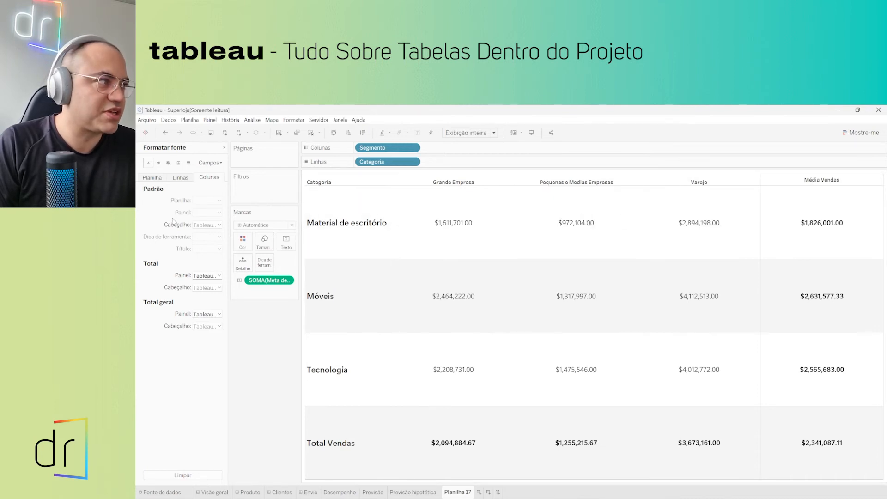
click(219, 226)
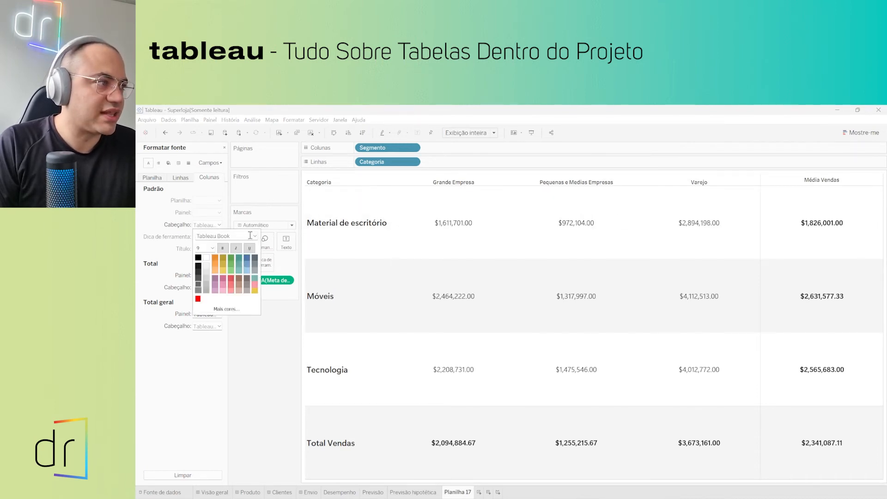
click(253, 235)
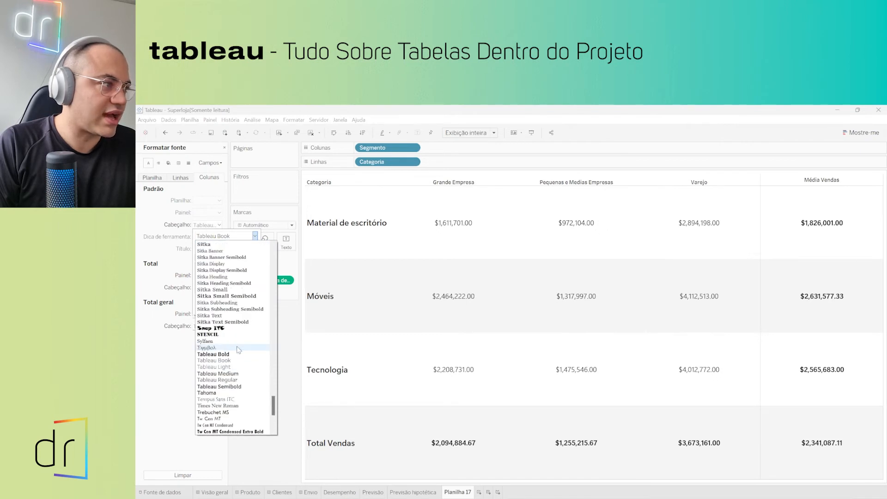
scroll(238, 349, up, 7)
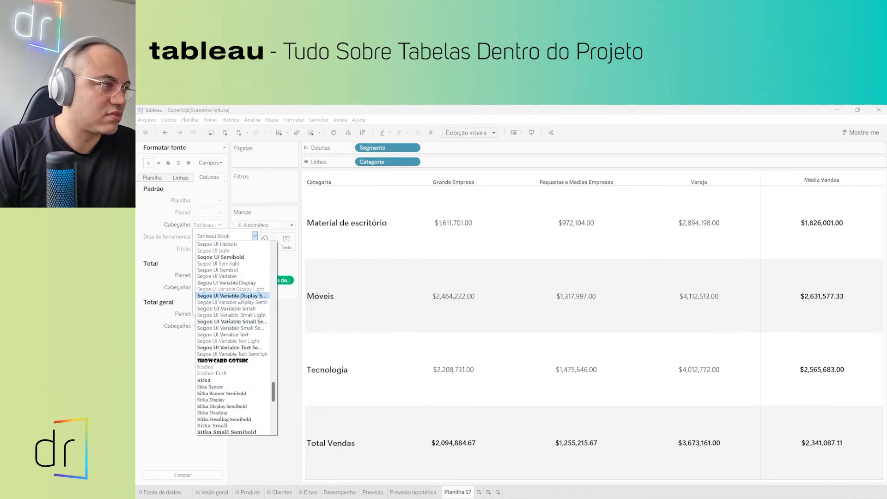
click(238, 297)
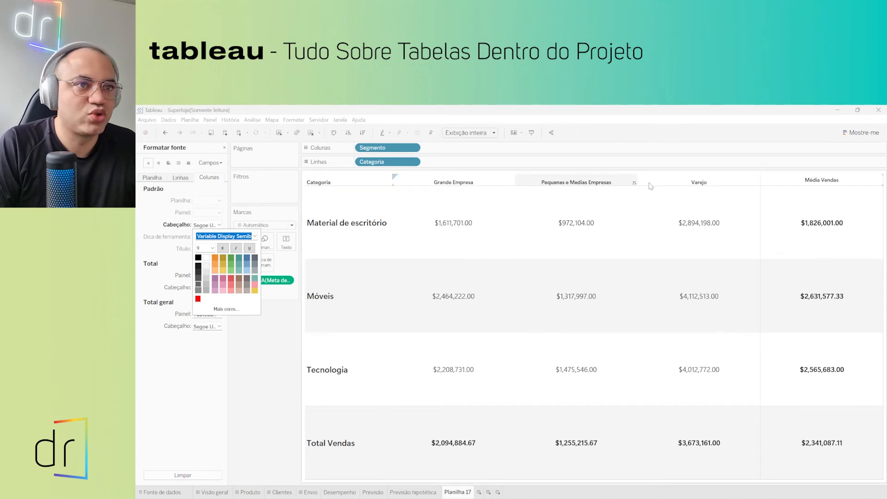
Step: Set the default header font size for columns to 12
click(212, 248)
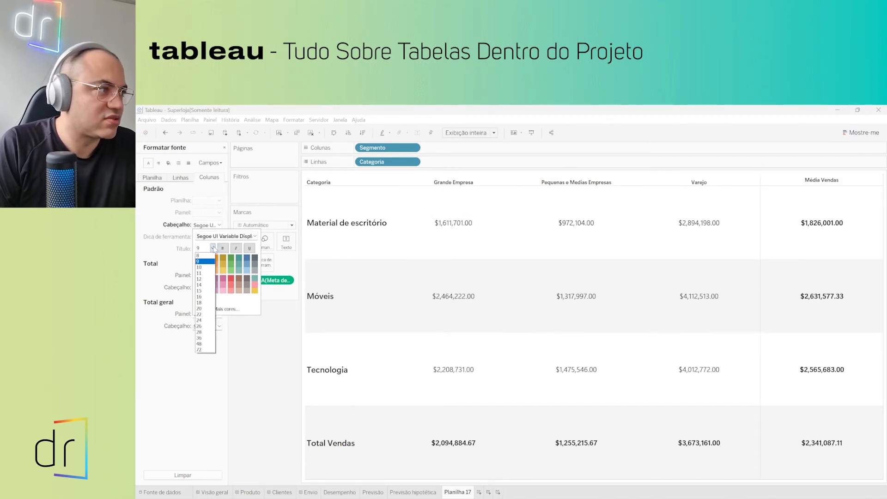
click(208, 286)
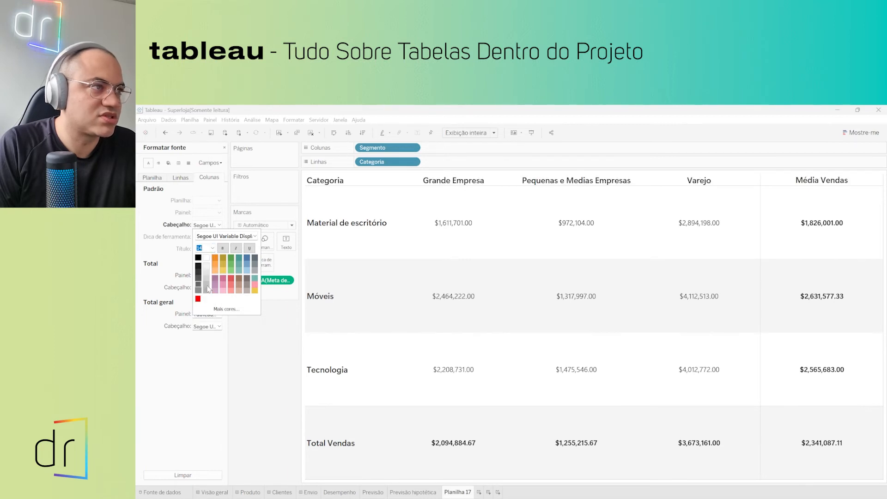
click(213, 248)
click(206, 279)
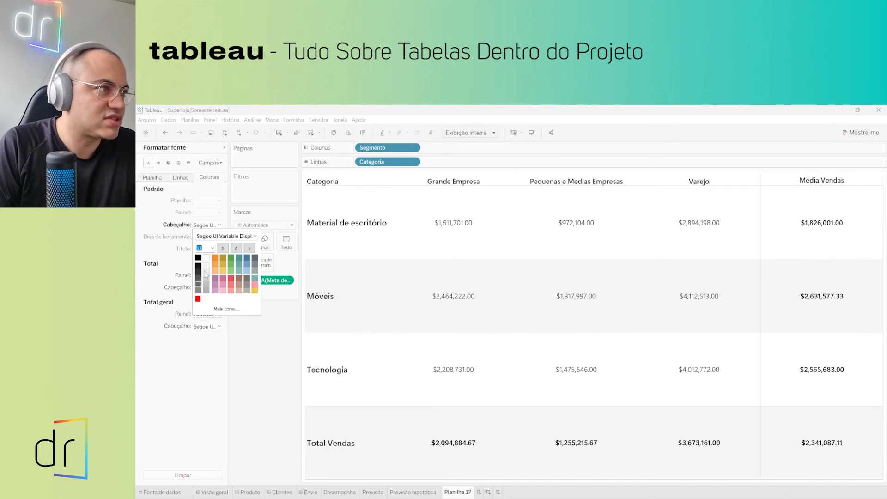
Step: Try lighter greys for the default column header font, and settle on dark grey
click(206, 274)
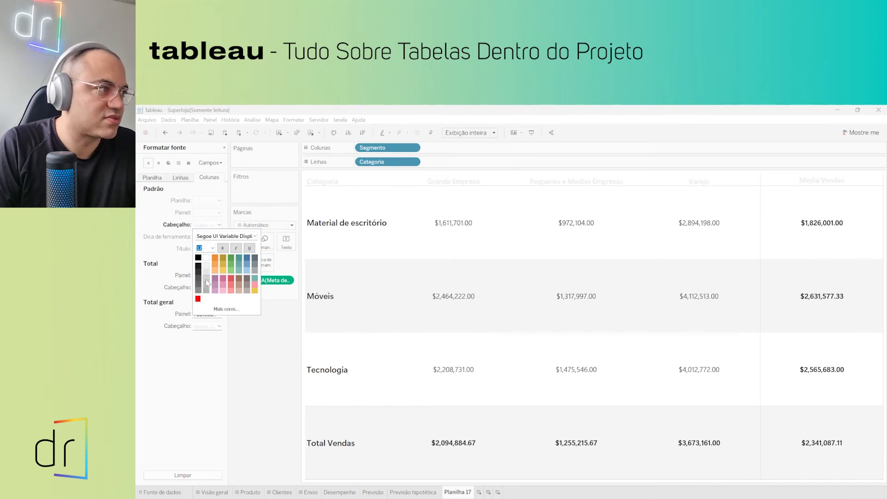
click(207, 289)
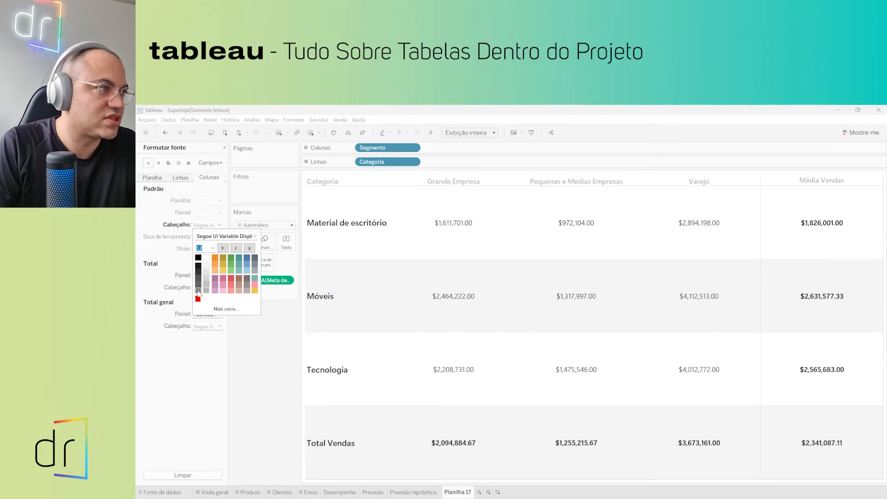
click(198, 291)
click(198, 286)
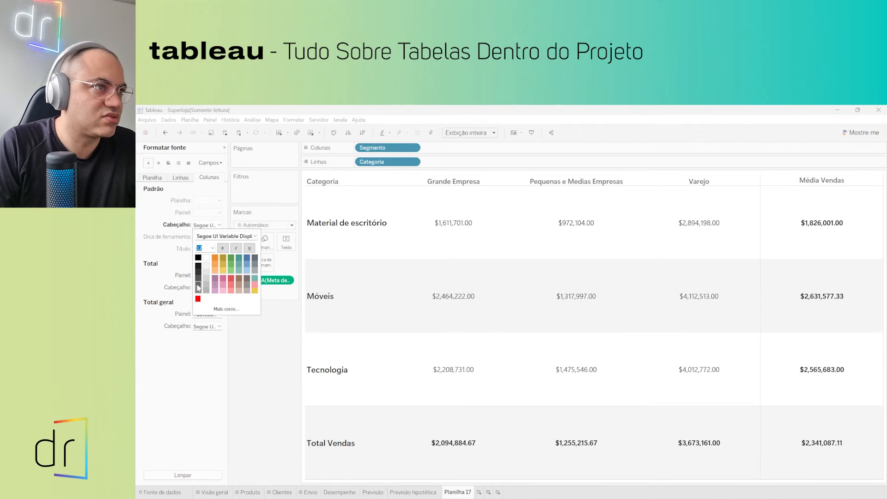
click(150, 238)
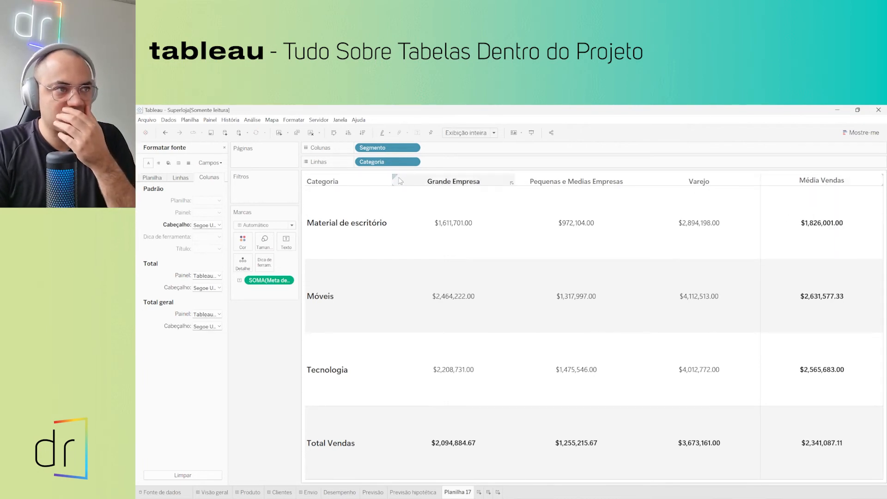
click(220, 226)
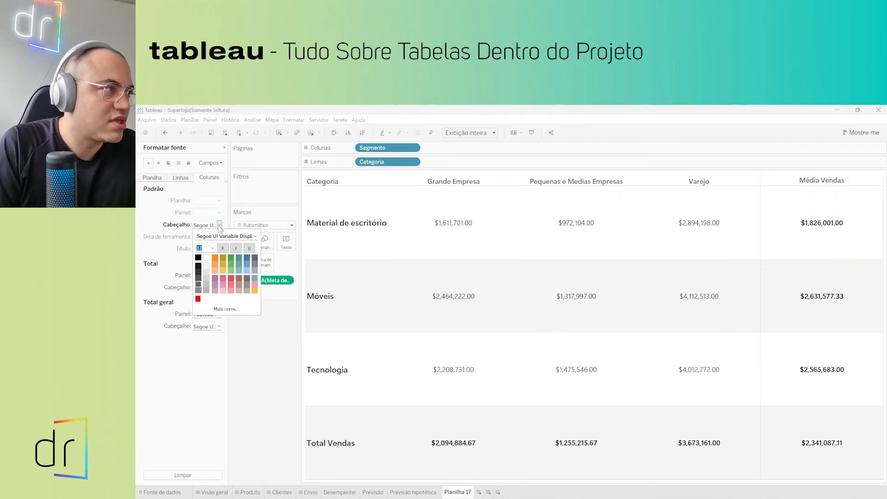
click(156, 224)
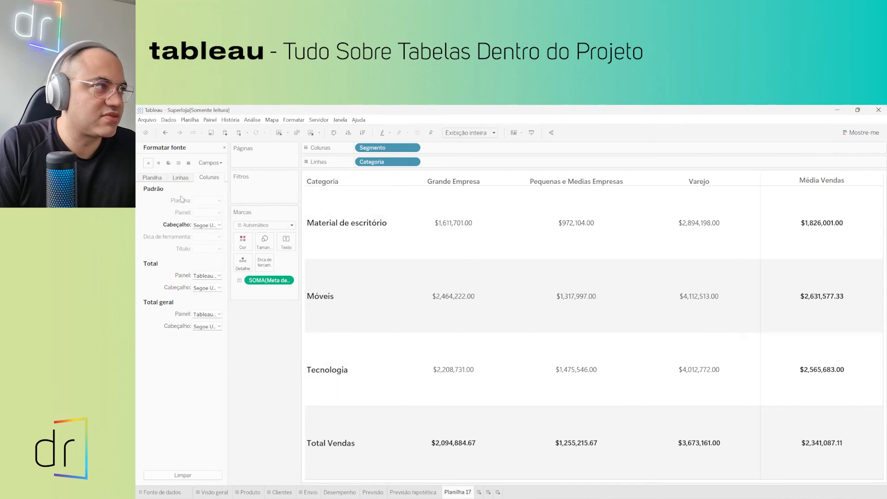
click(178, 177)
click(206, 178)
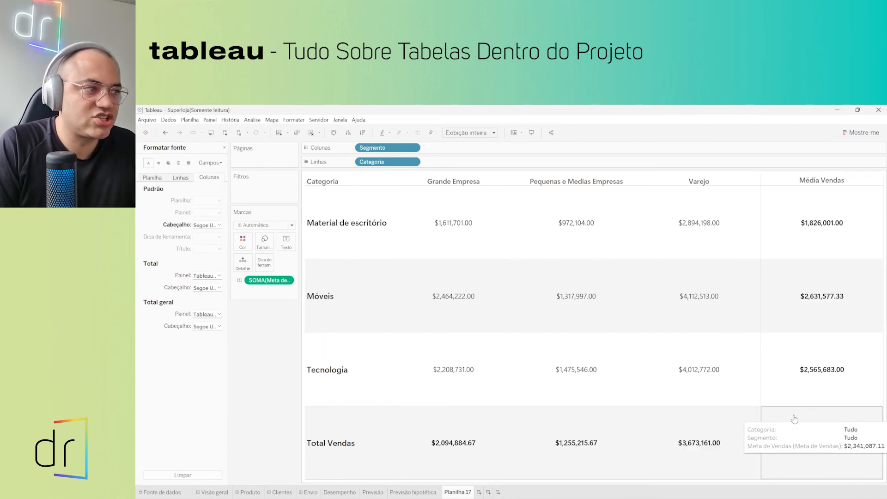
Step: Remove the row banding shading by setting both the pane and header bands to Nenhum
click(167, 166)
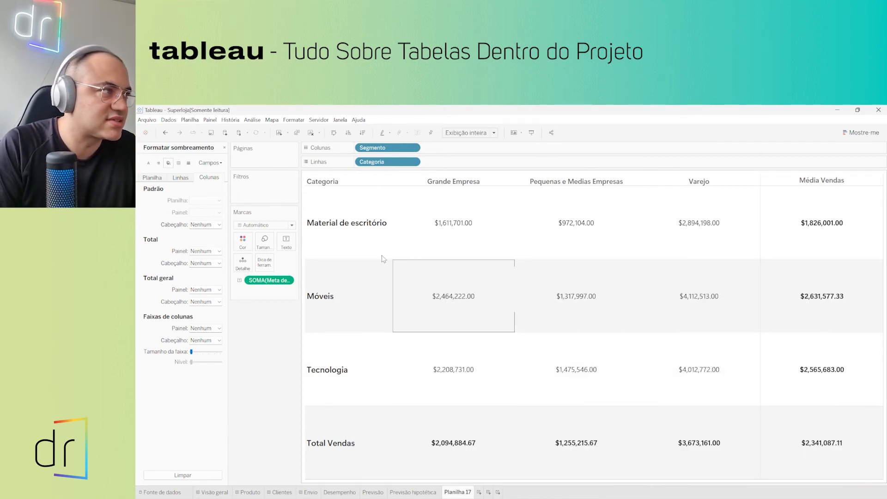
click(181, 179)
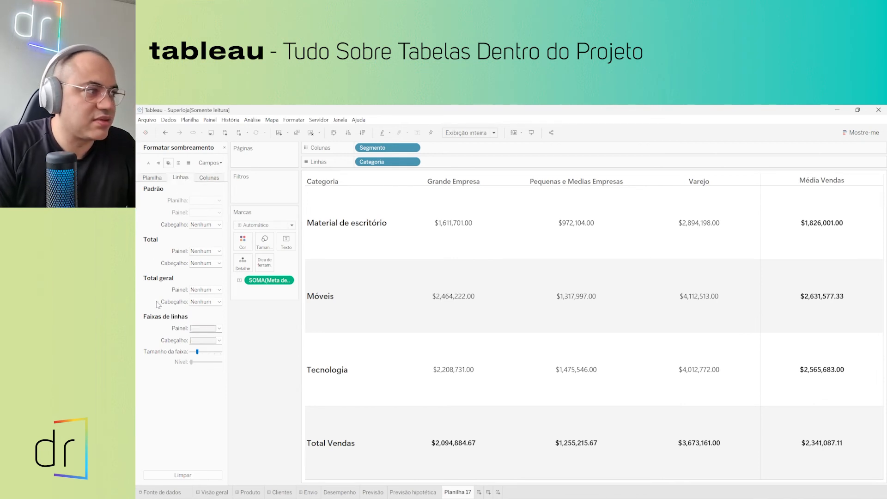
click(201, 329)
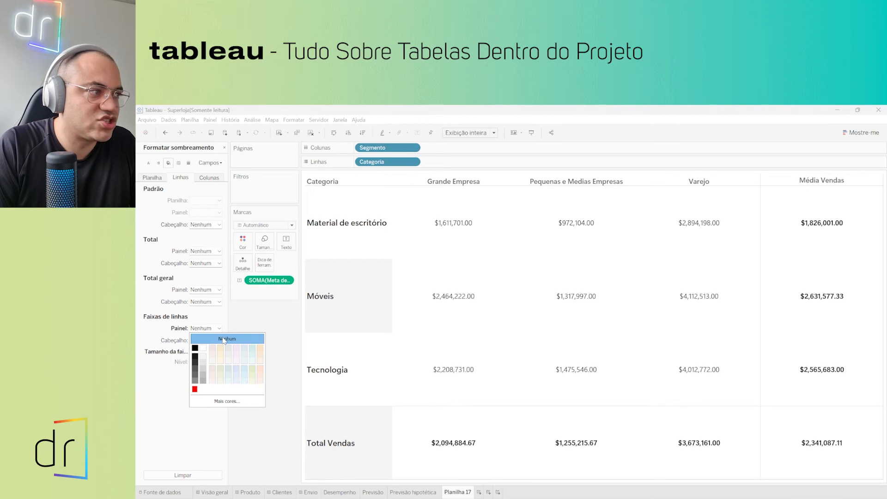
click(163, 335)
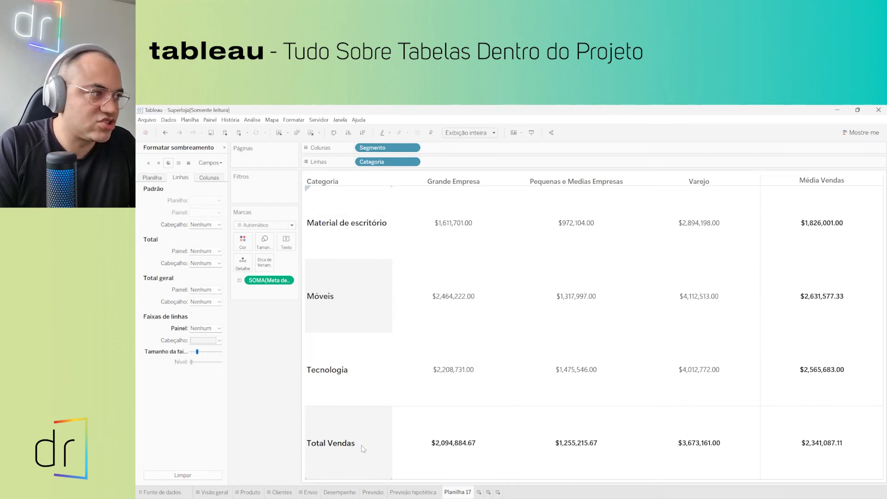
click(215, 341)
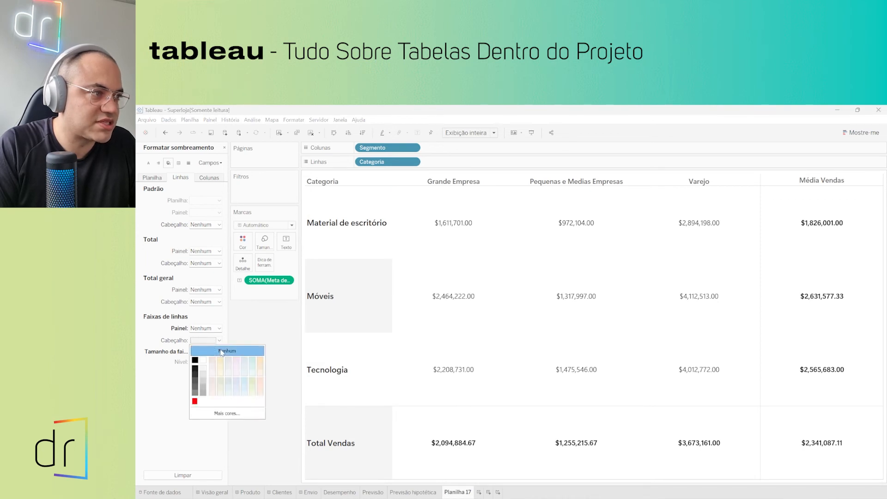
click(220, 350)
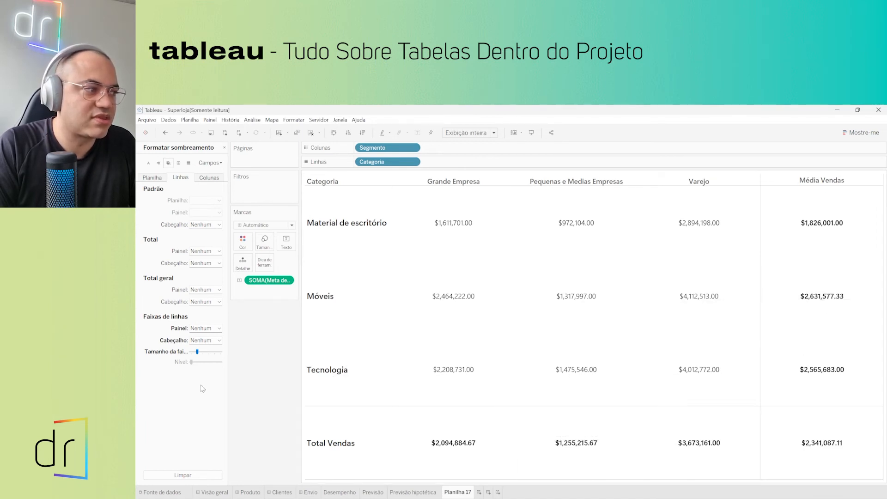
Step: Shade the pane row bands medium grey and increase the band size until only the Total Vendas row is banded
click(201, 328)
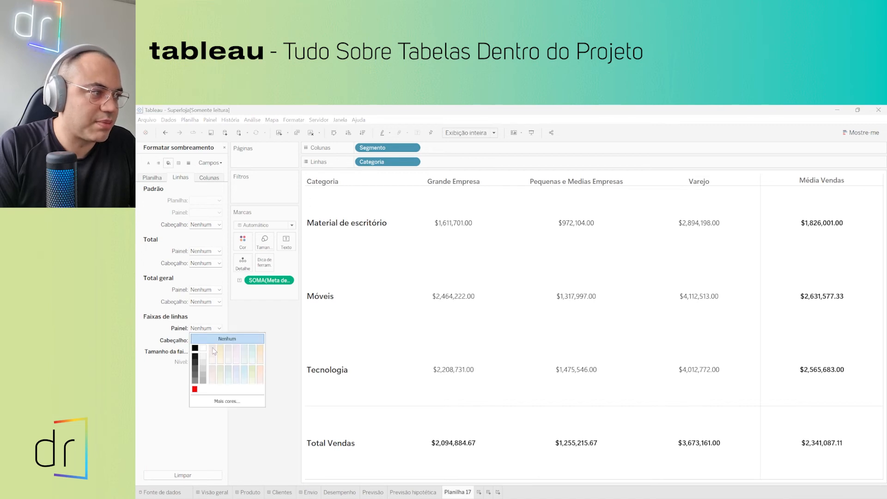
click(195, 381)
click(169, 326)
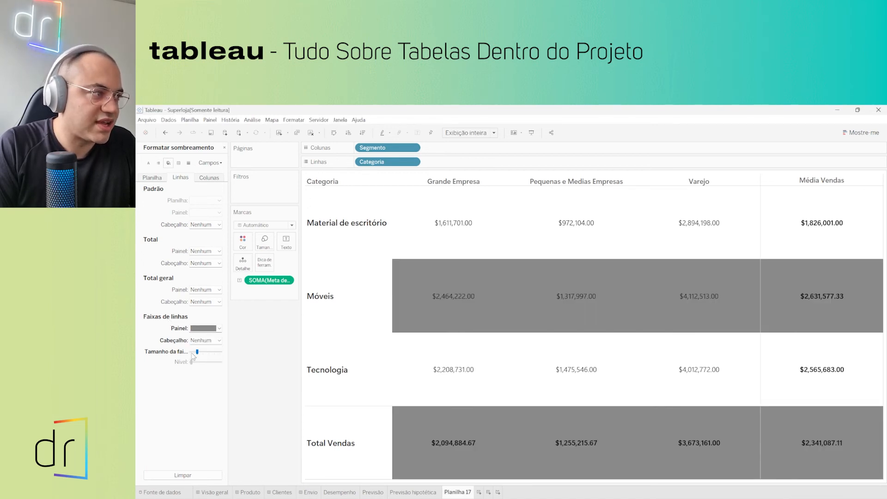
drag(204, 353, 217, 357)
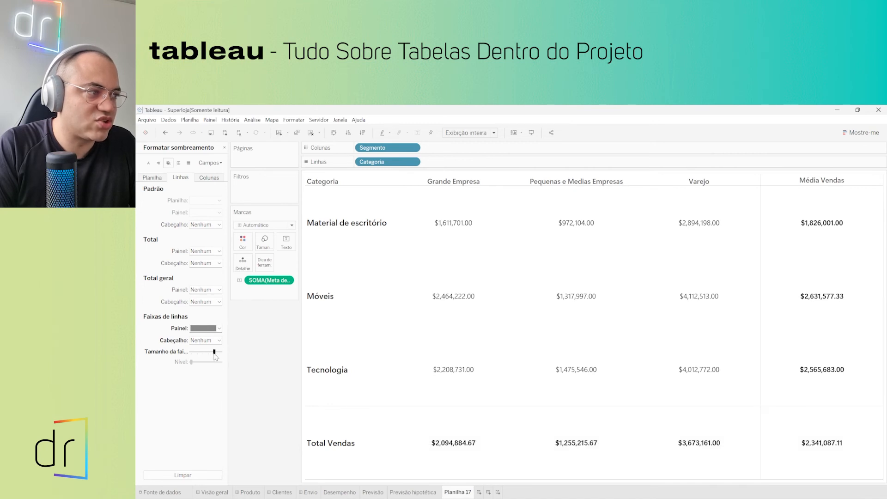
click(208, 353)
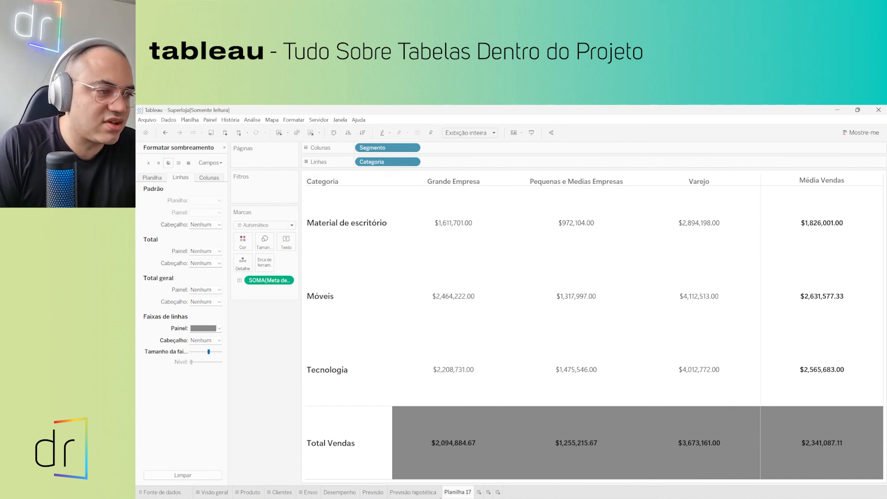
Step: Shade the header row band medium grey to match the pane band
click(206, 341)
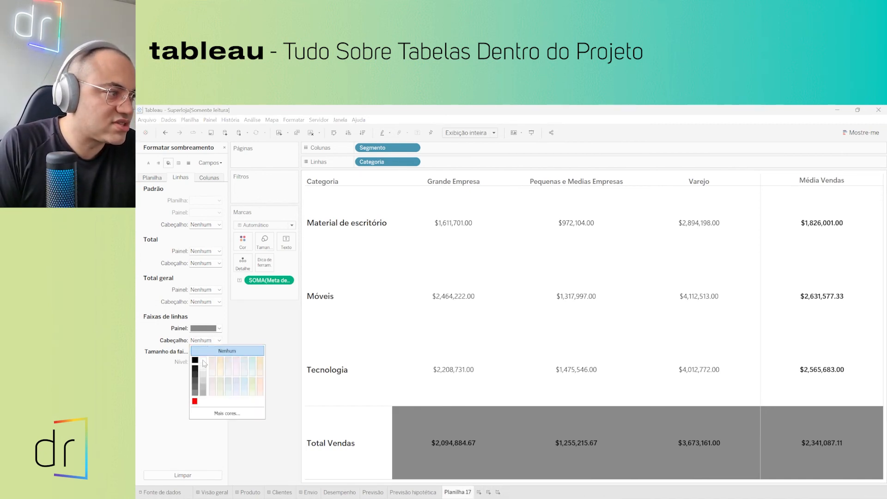
click(195, 394)
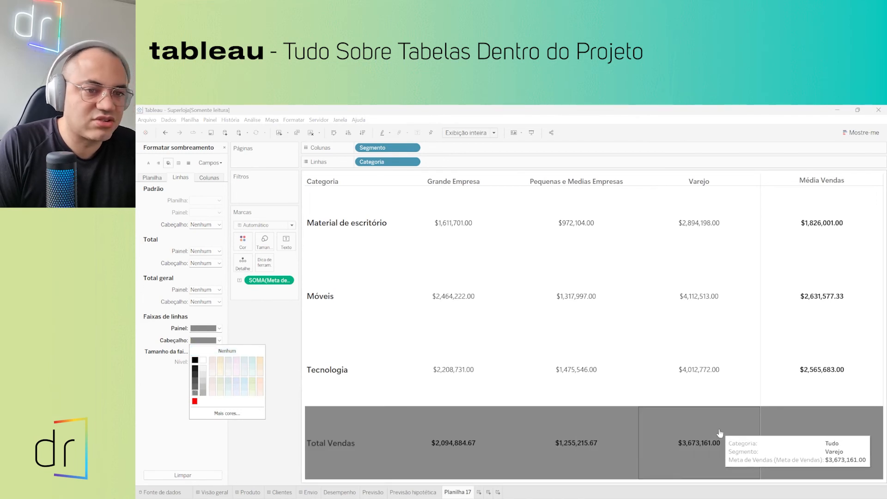
click(184, 364)
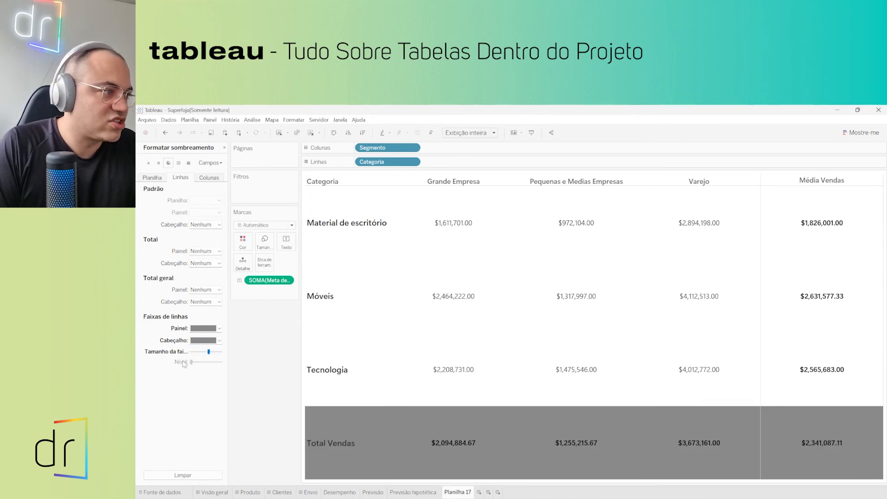
drag(210, 354, 211, 355)
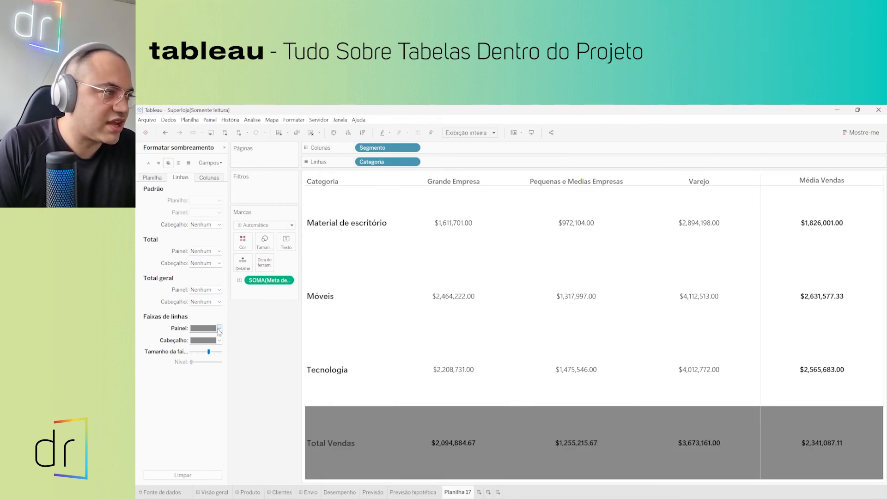
Step: Change the row banding colour of both the pane and the header to light grey
click(219, 329)
click(203, 363)
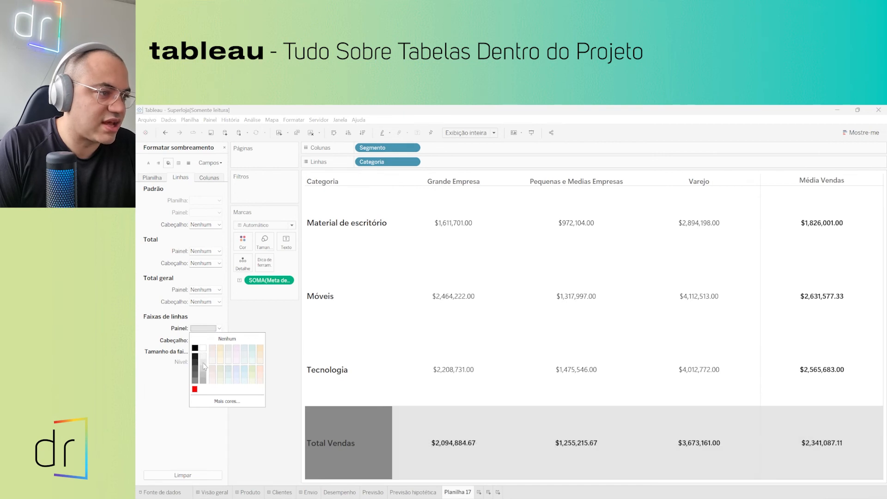
click(188, 346)
click(206, 341)
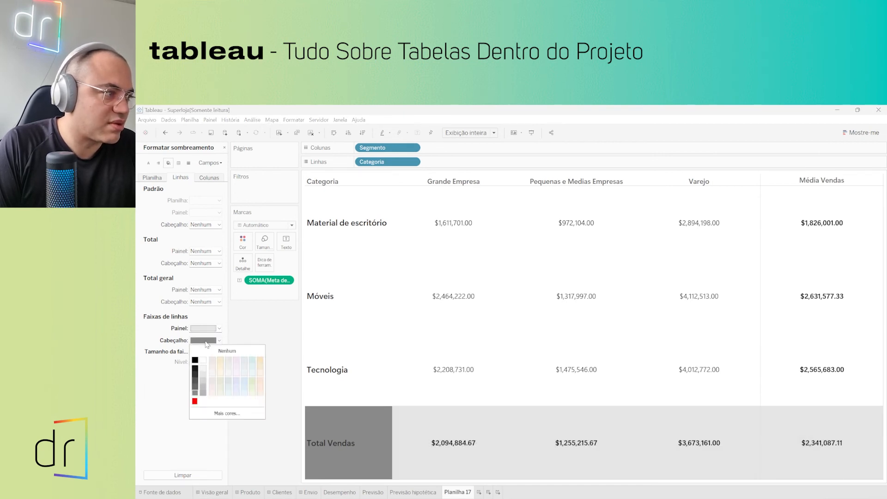
click(203, 376)
click(183, 355)
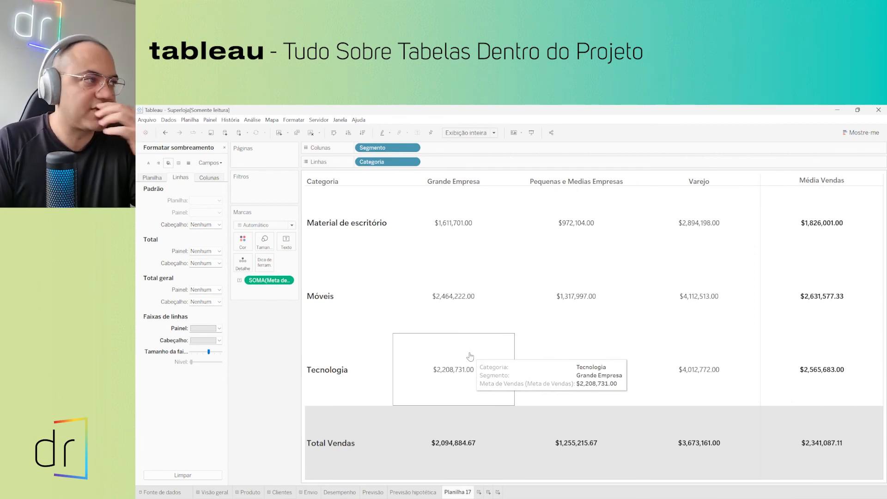
Step: Set the worksheet's default cell border to a solid black line
click(179, 165)
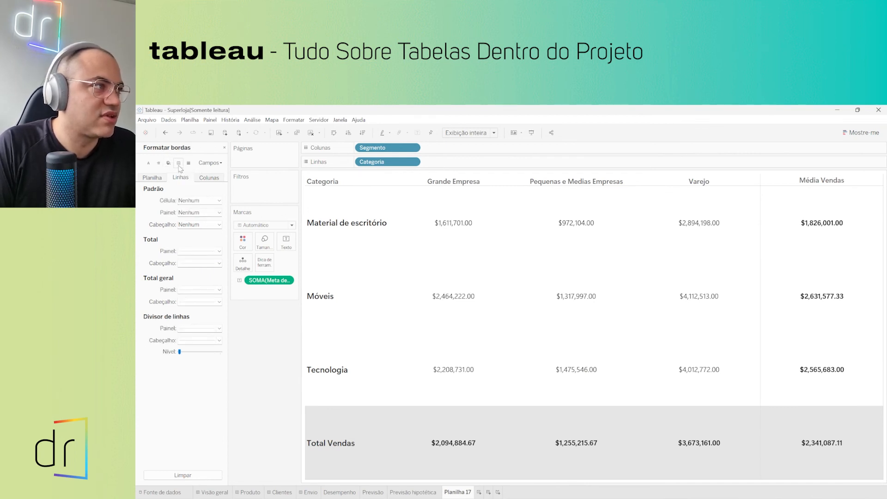
click(154, 181)
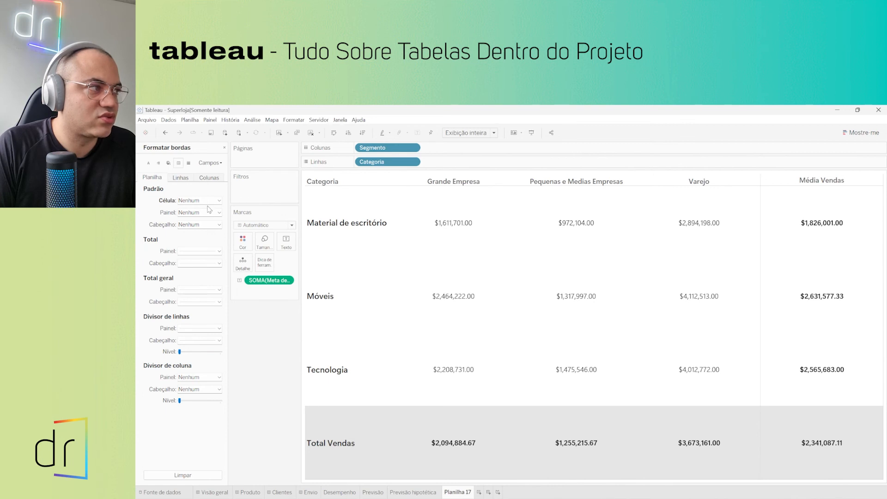
click(181, 178)
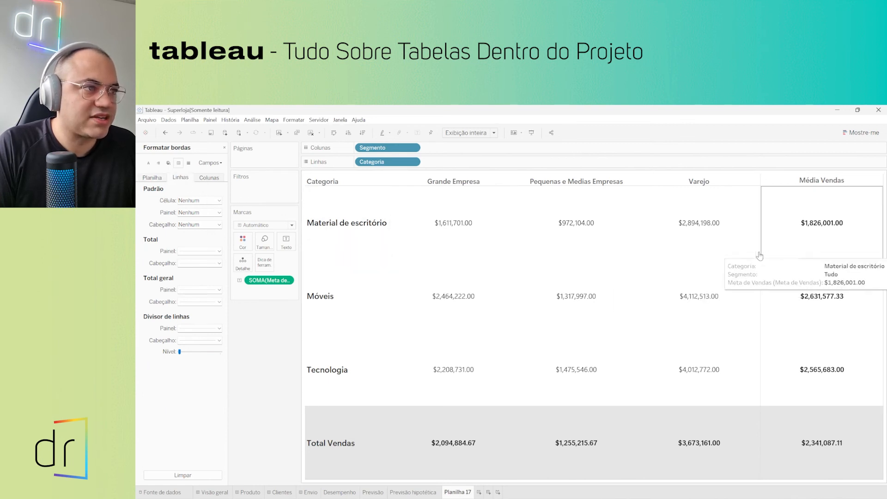
click(206, 178)
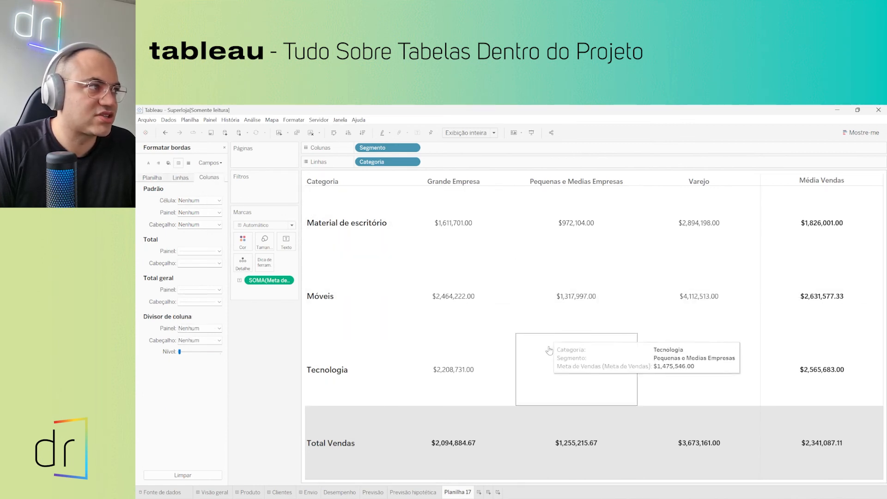
click(154, 179)
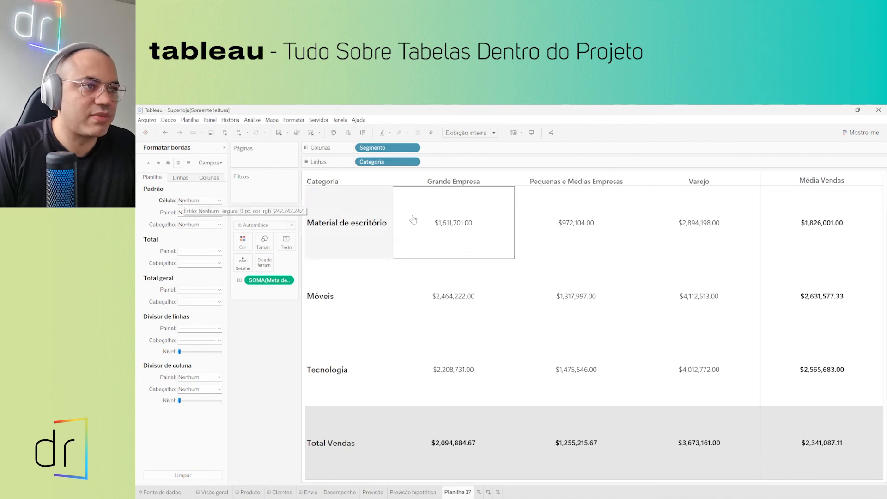
click(208, 200)
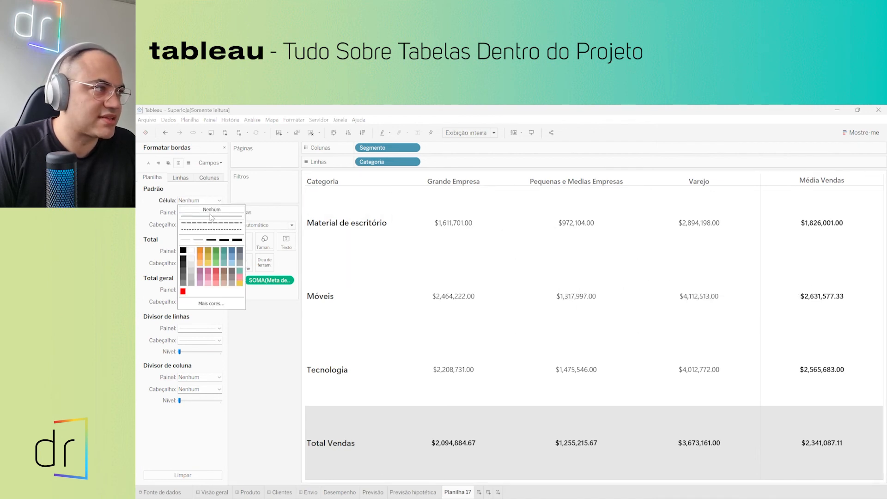
click(211, 217)
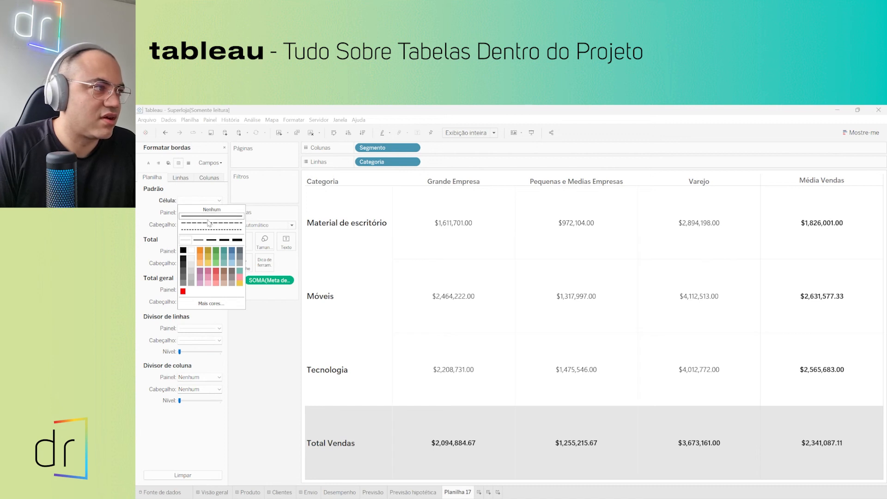
click(182, 254)
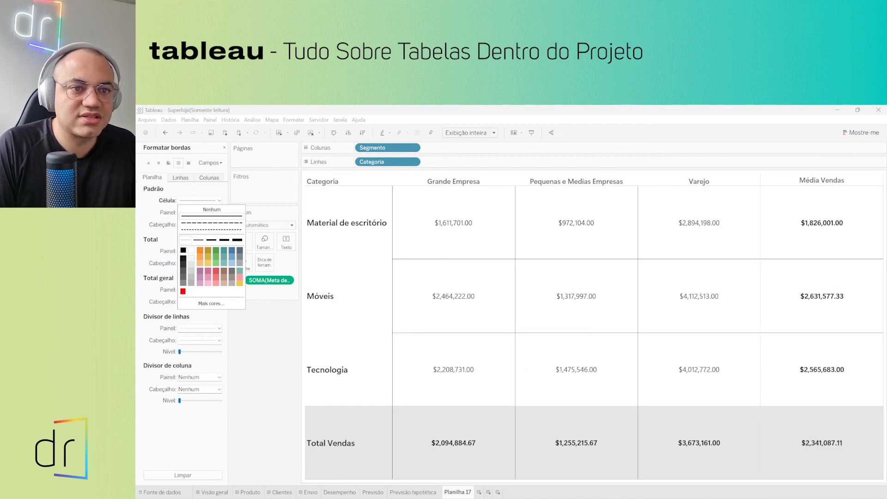
Step: Remove the worksheet's default cell border and the border of the total panes
click(211, 210)
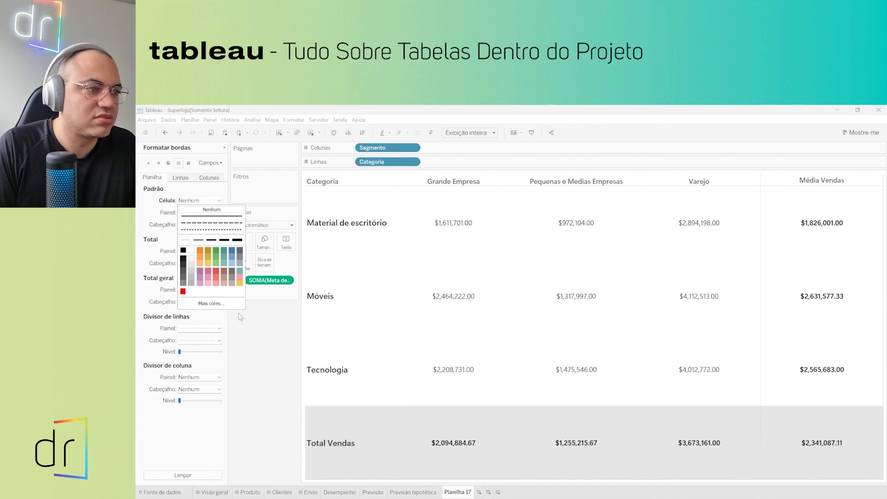
click(163, 227)
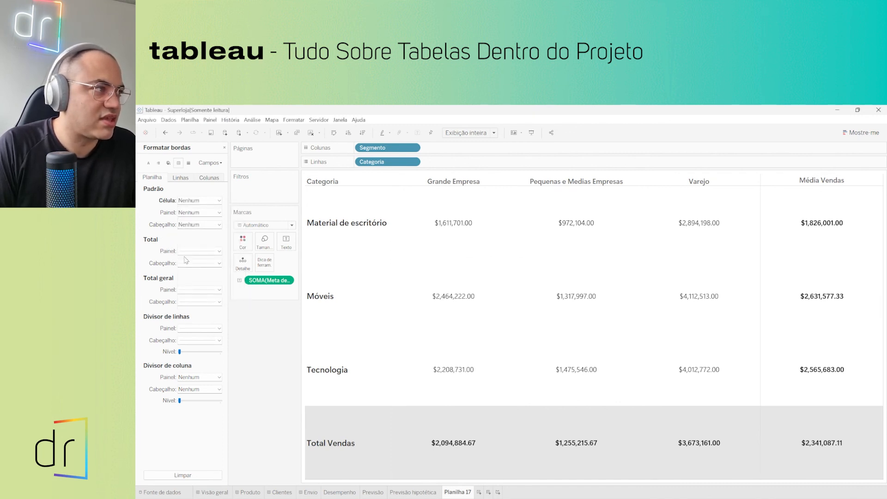
click(213, 252)
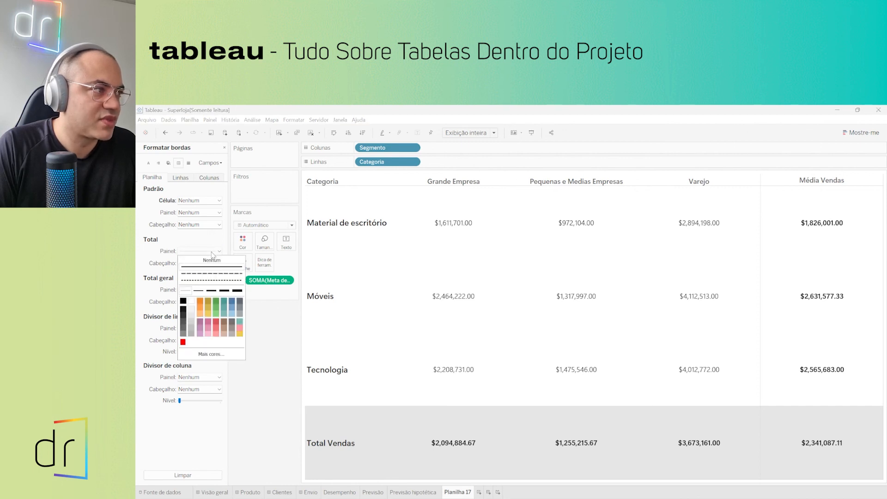
click(213, 261)
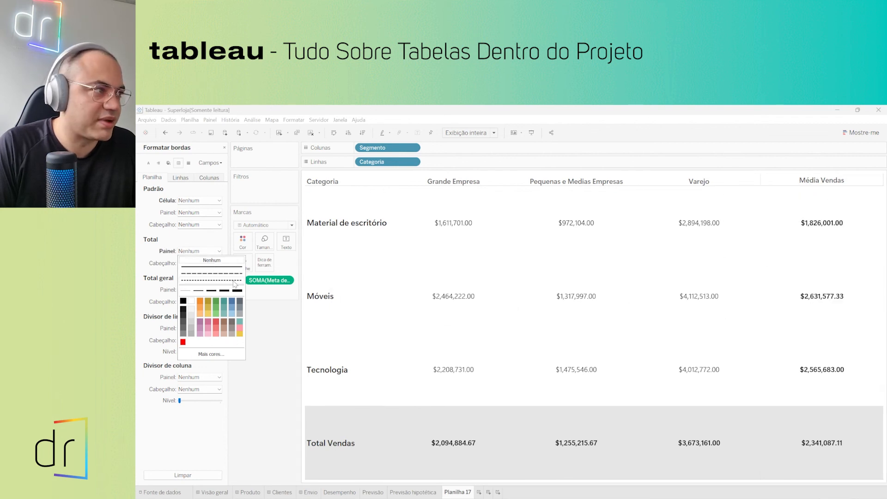
Step: Try a solid black border on the total panes and set it back to none
click(204, 267)
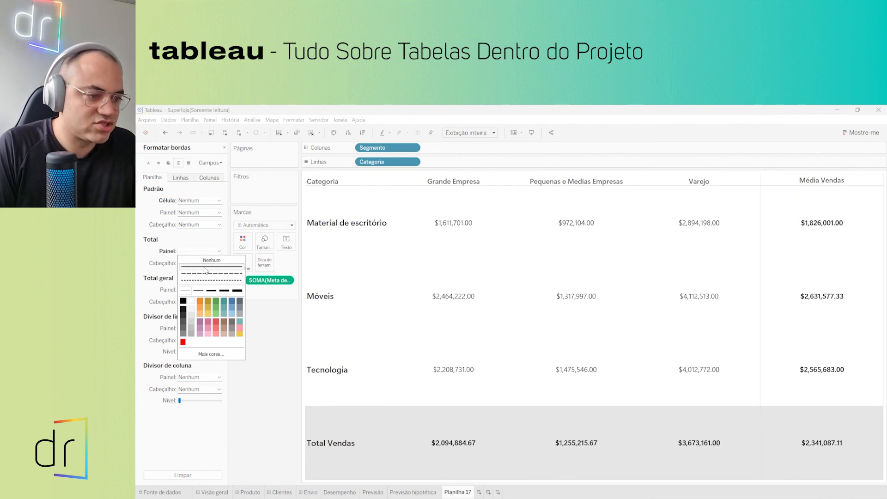
click(183, 301)
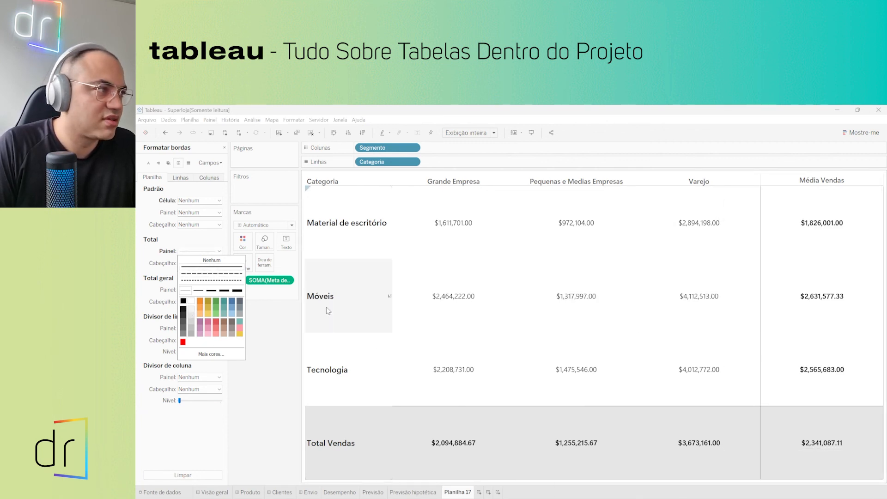
click(203, 260)
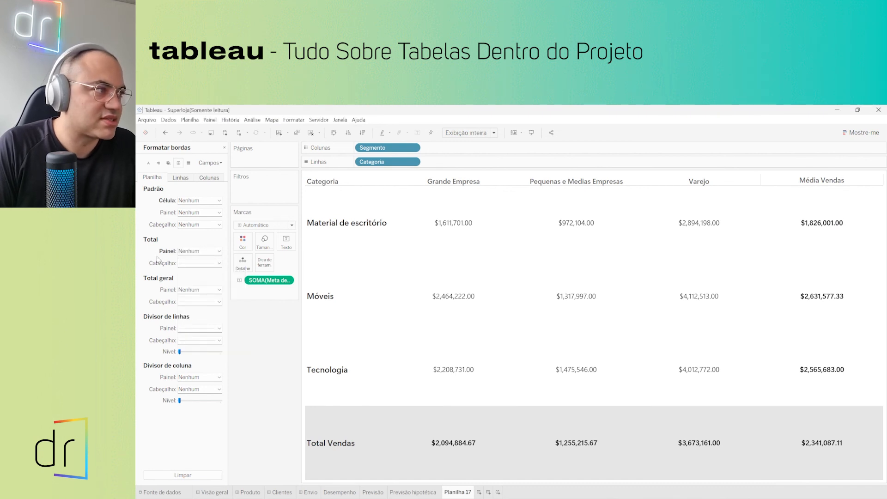
Step: Try a solid black border on the total headers and settle on no border for them
click(191, 263)
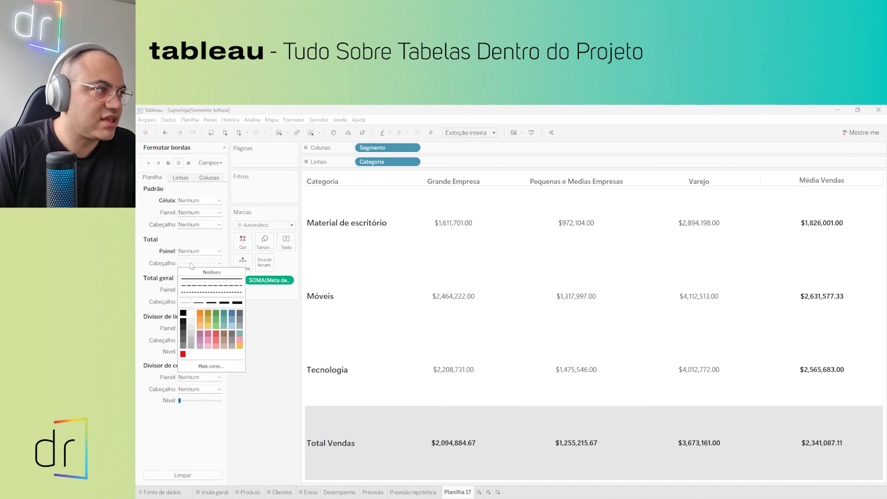
click(222, 273)
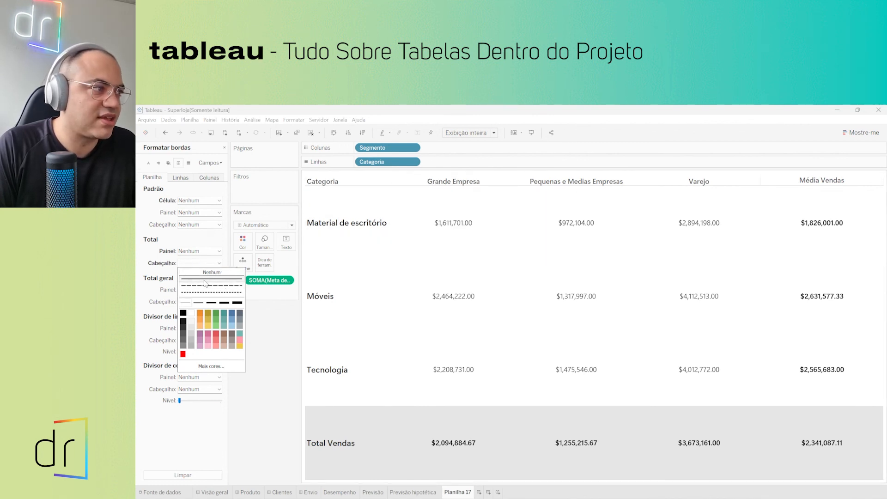
click(188, 317)
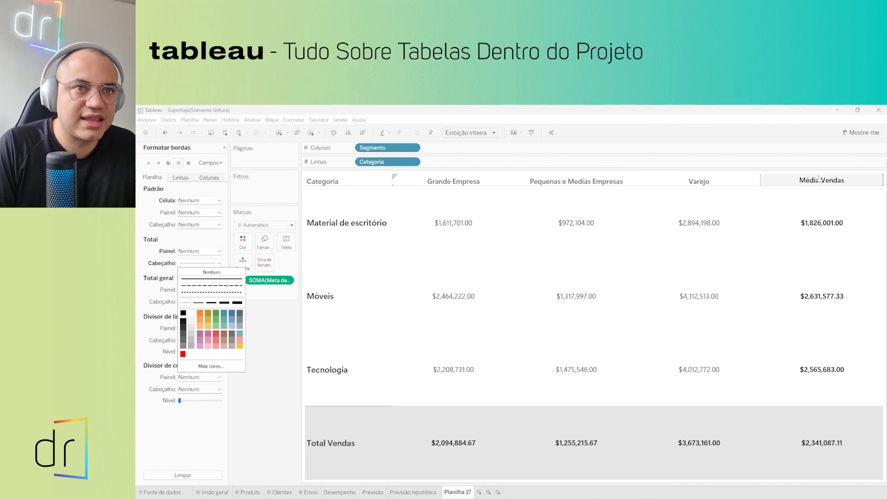
click(212, 272)
click(152, 260)
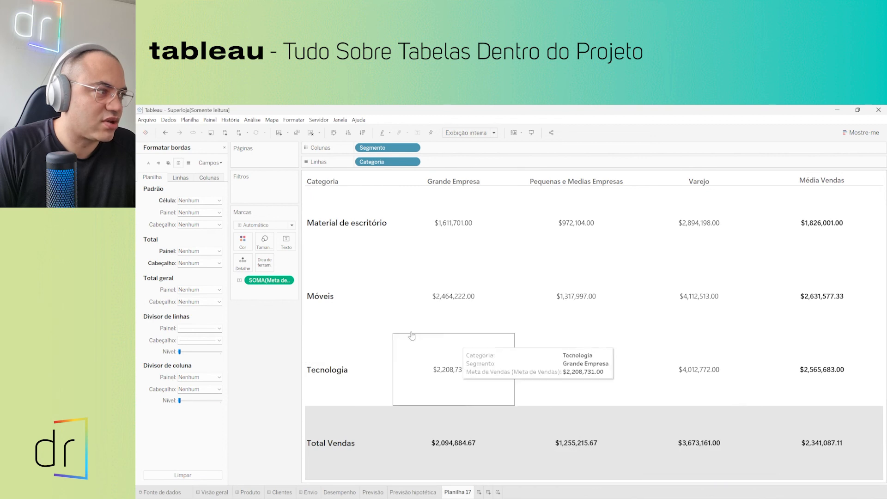
Step: Set the colour of the worksheet's pane row divider to black
click(210, 329)
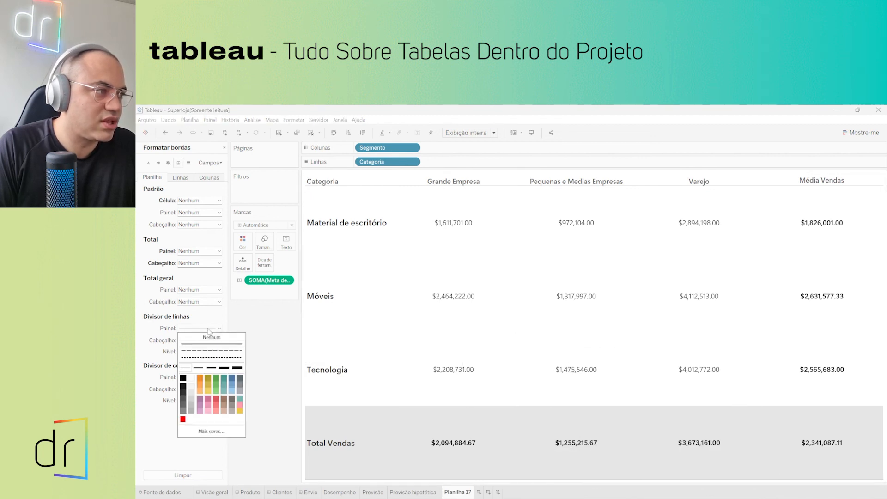
click(183, 379)
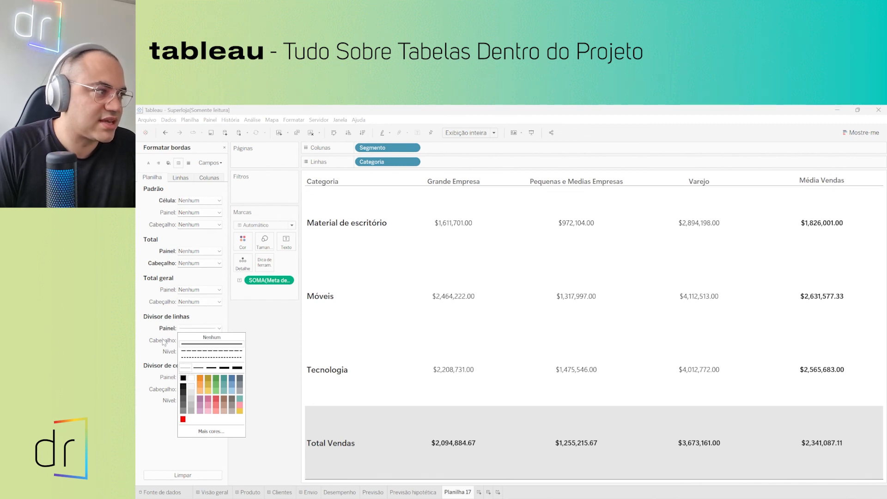
click(162, 321)
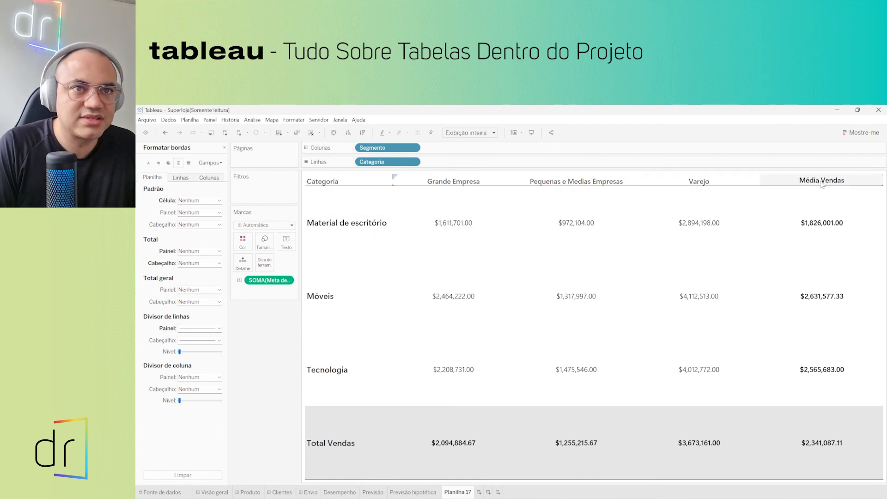
Step: Try removing the row divider from the headers and restore it as a solid line
mouse_move(855, 193)
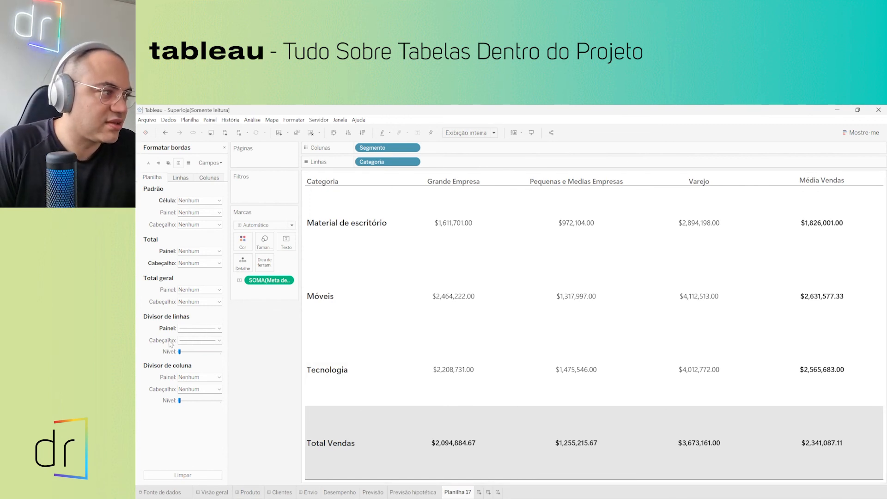
click(205, 340)
click(207, 351)
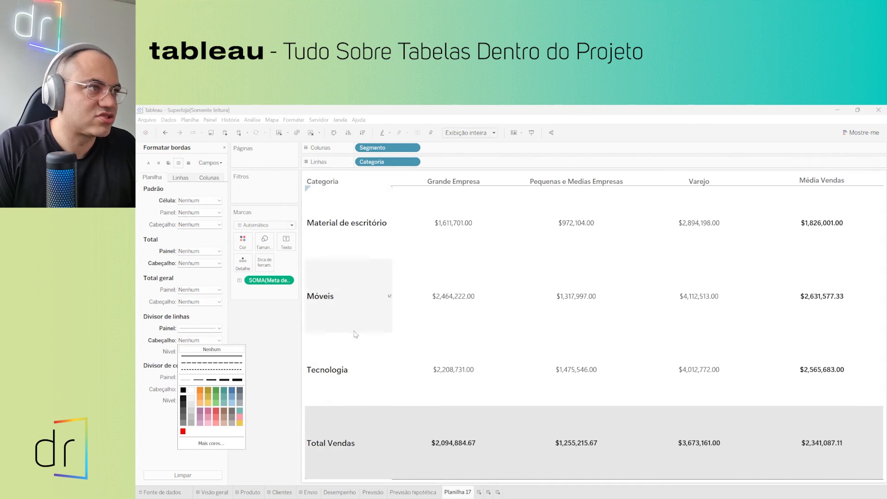
click(216, 357)
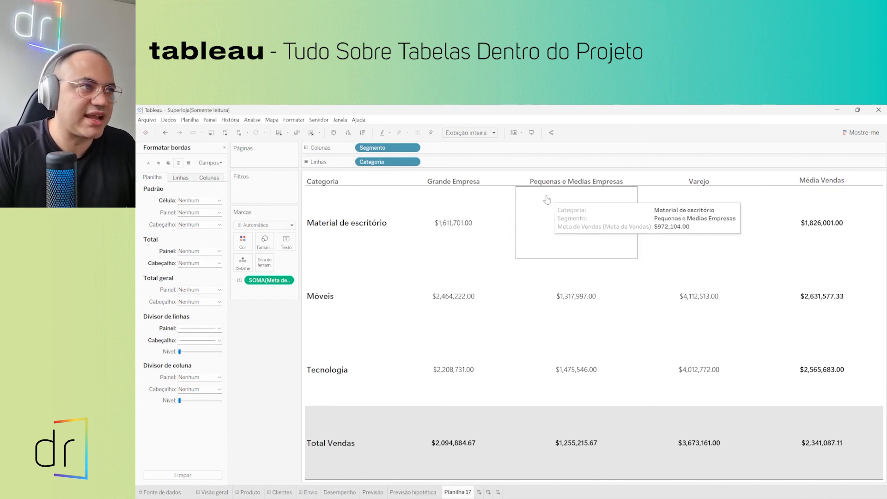
Step: Compare the border settings offered separately for rows and columns with those for the whole worksheet
click(175, 180)
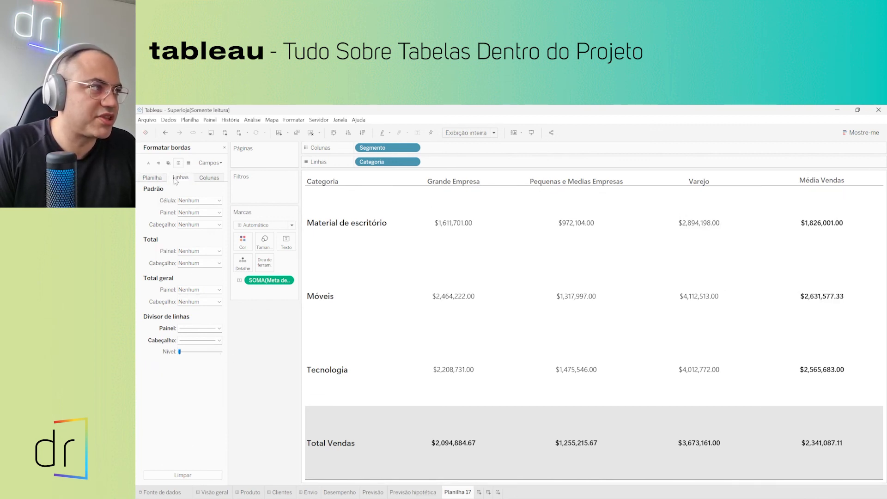
click(213, 181)
click(188, 180)
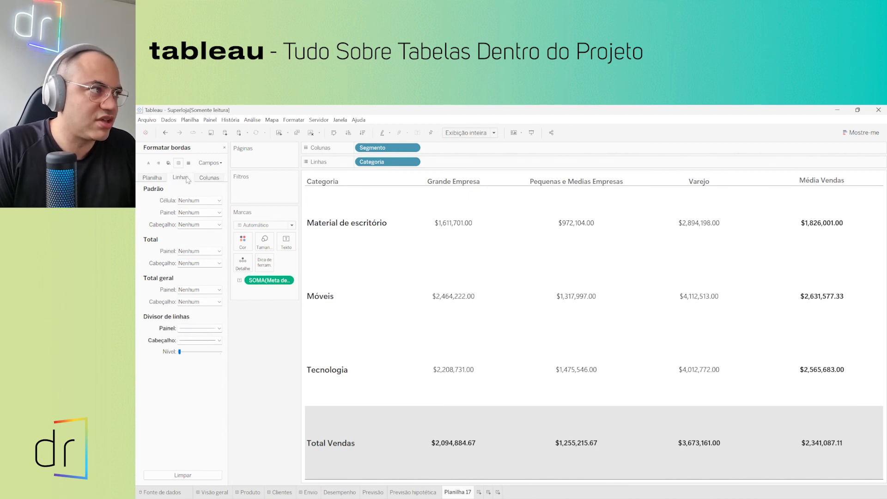
click(162, 184)
click(176, 184)
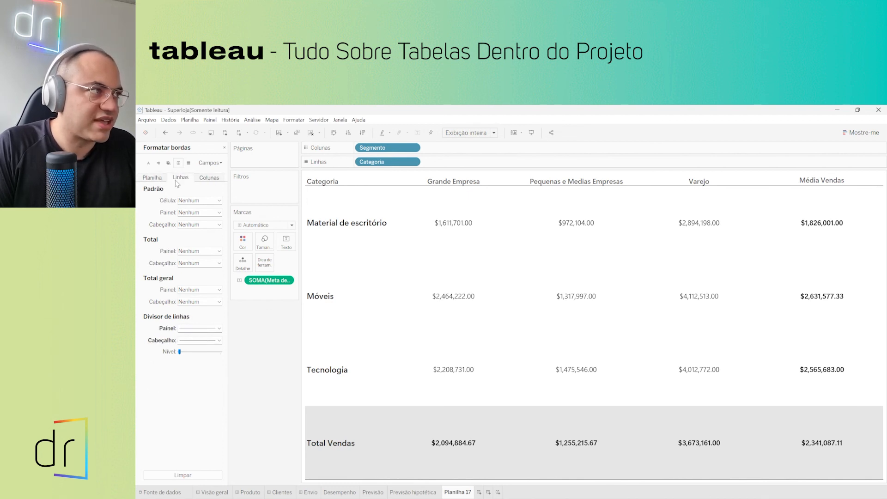
click(206, 183)
click(181, 183)
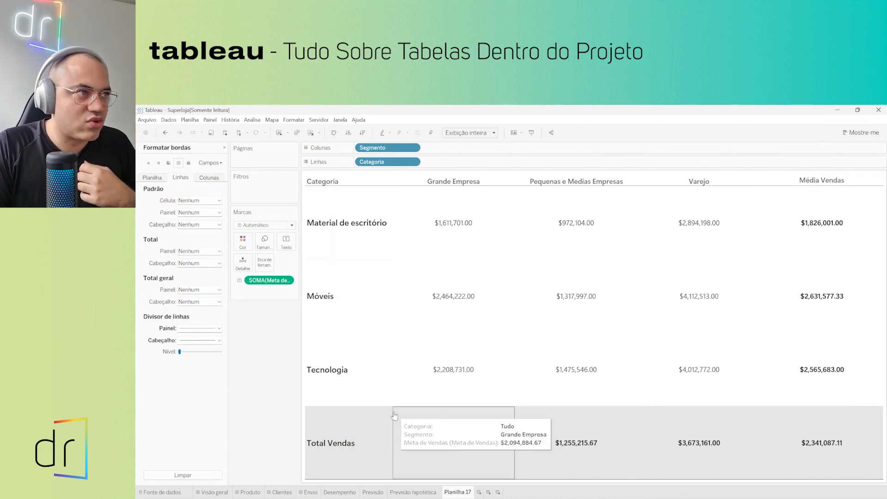
click(219, 180)
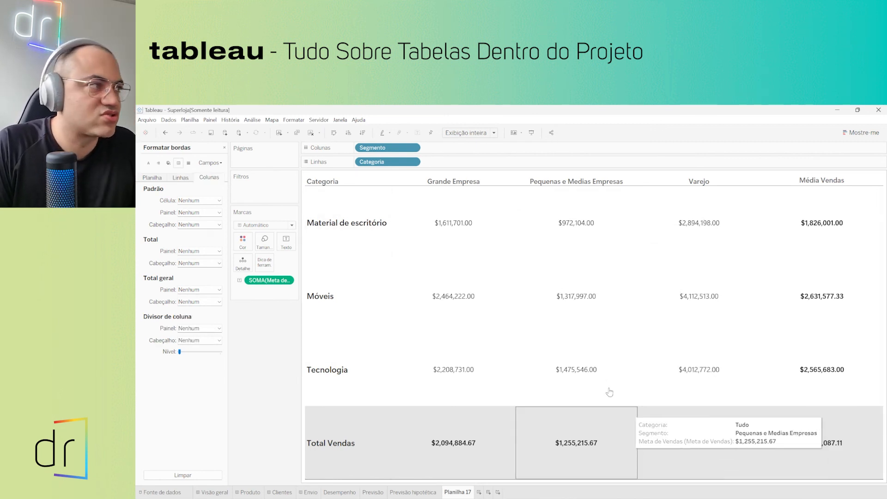
click(181, 177)
click(152, 178)
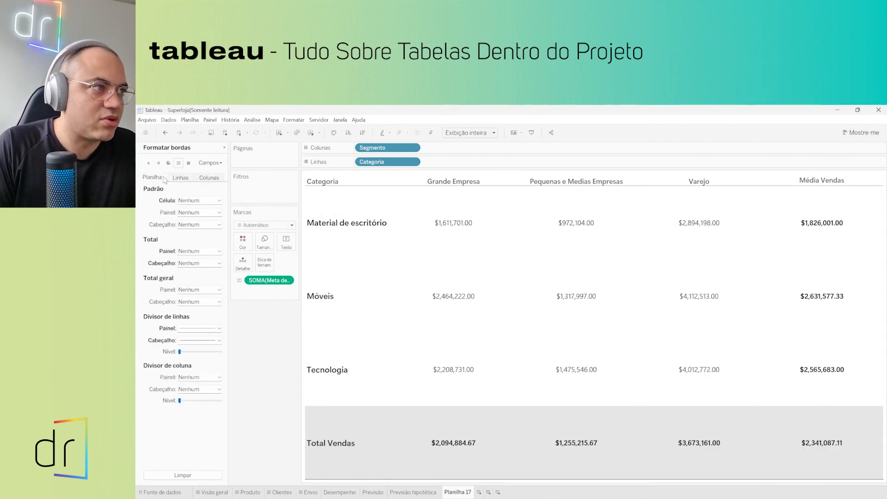